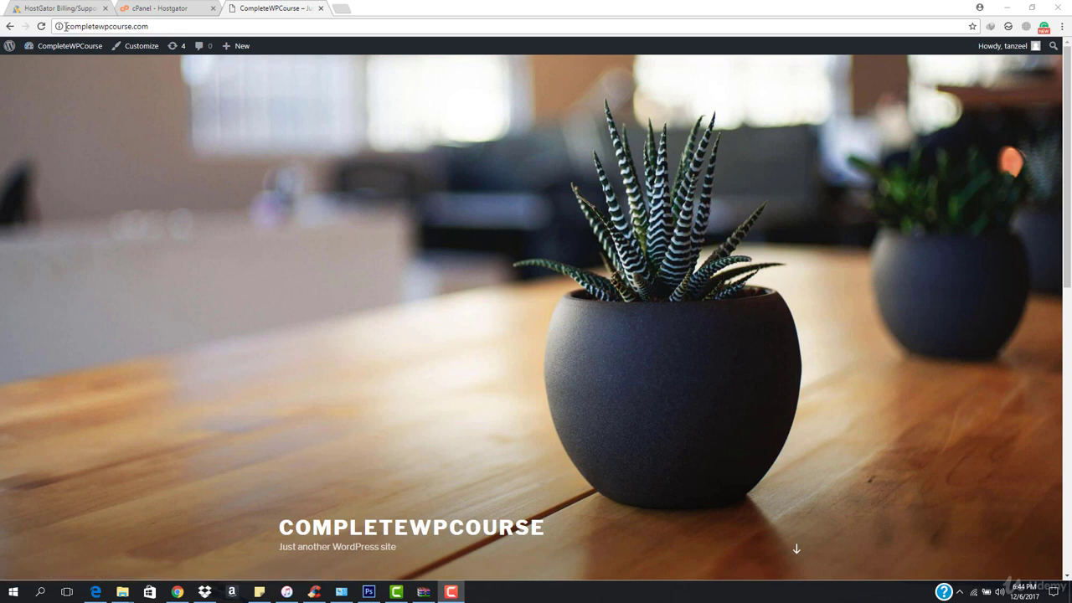
Leave the CompleteWPCourse site and switch to the cPanel Subdomains page
{"action": "left_click", "coordinate": [65, 26]}
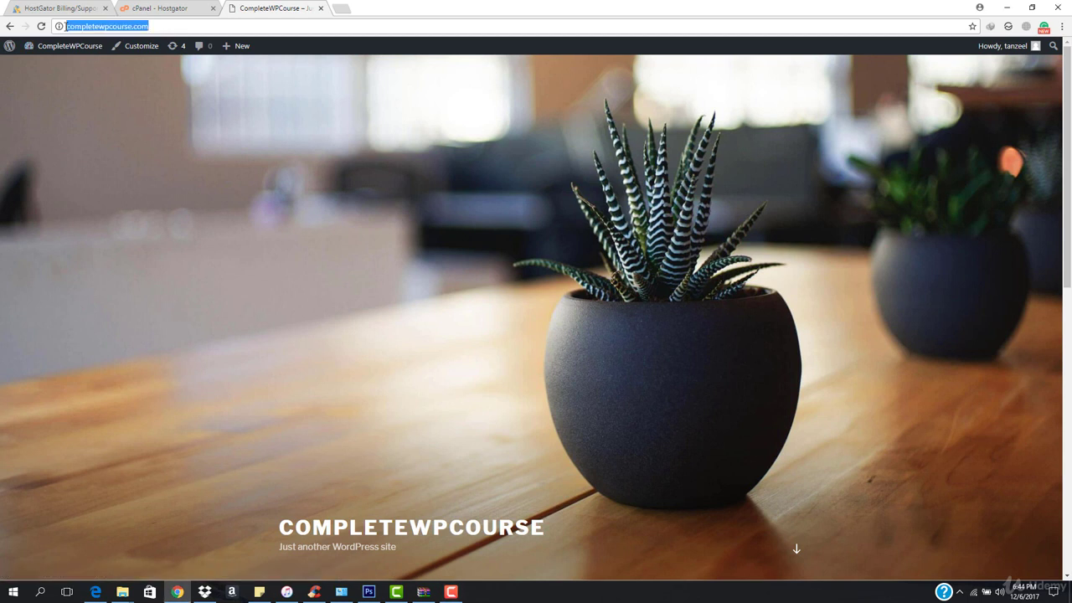
{"action": "left_click", "coordinate": [133, 159]}
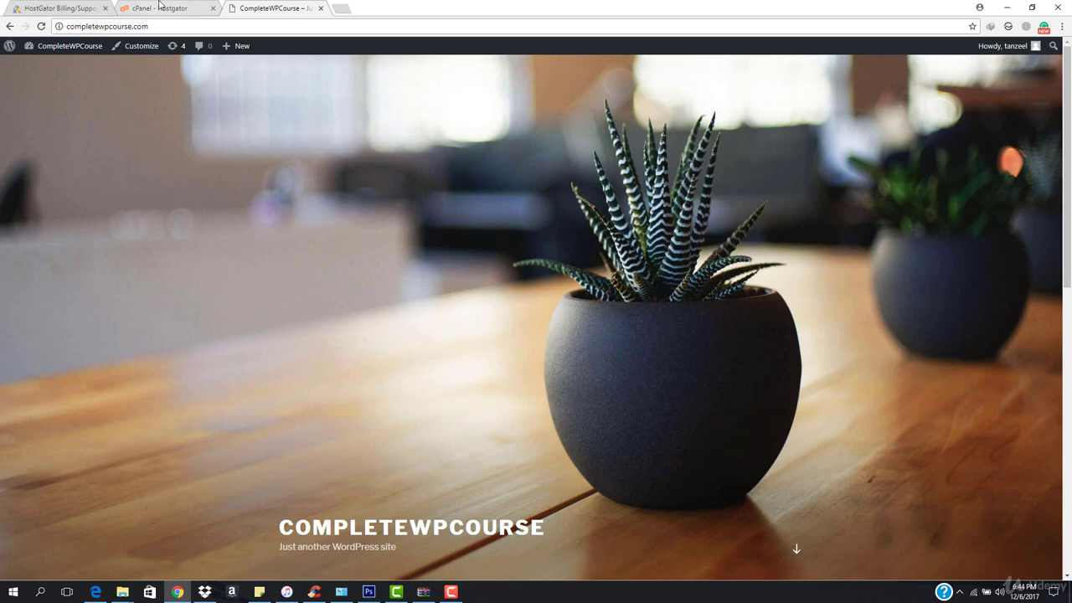
{"action": "left_click", "coordinate": [159, 7]}
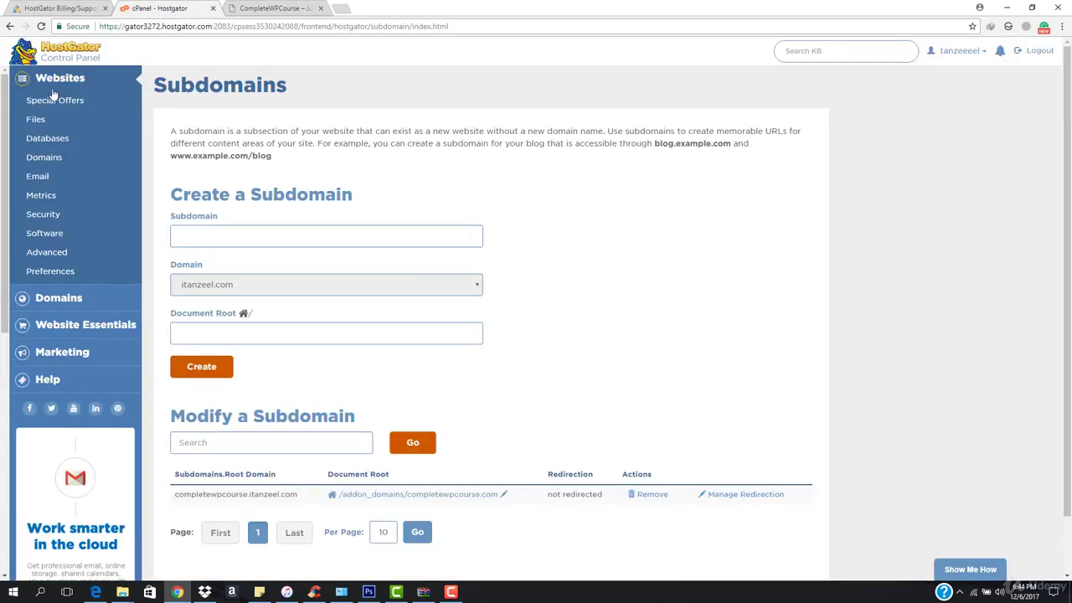
{"action": "left_click", "coordinate": [66, 52]}
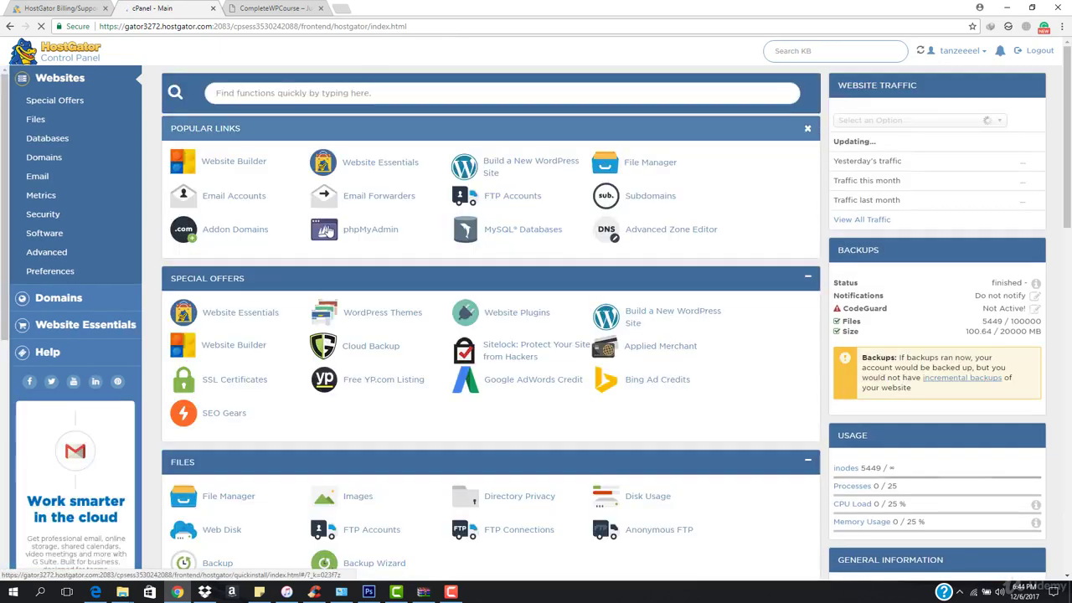
{"action": "scroll", "coordinate": [318, 320], "scroll_direction": "down", "scroll_amount": 3}
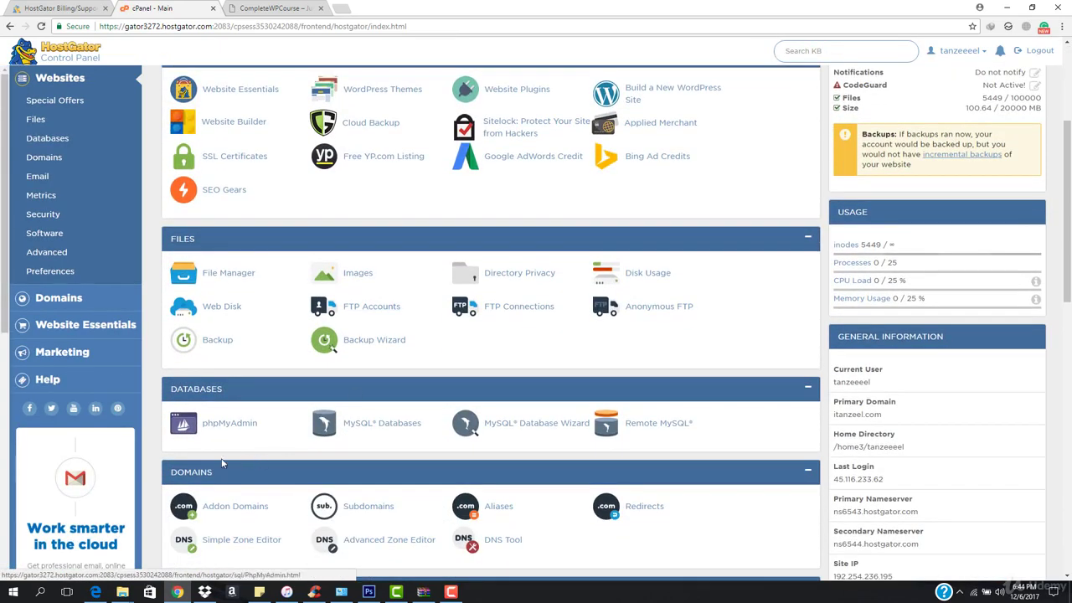
{"action": "scroll", "coordinate": [419, 444], "scroll_direction": "down", "scroll_amount": 1}
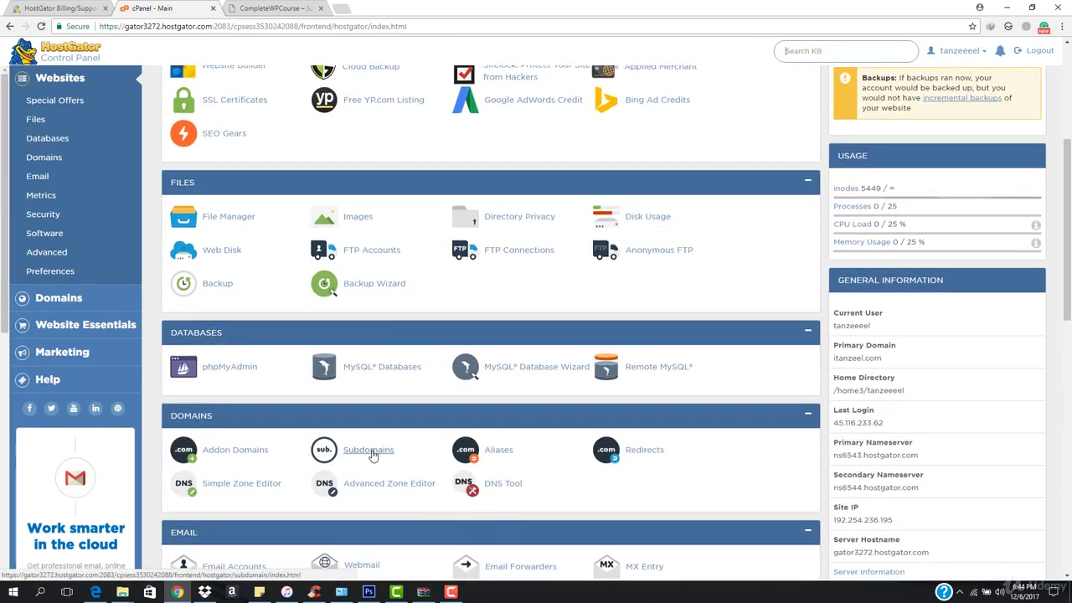
{"action": "left_click", "coordinate": [374, 454]}
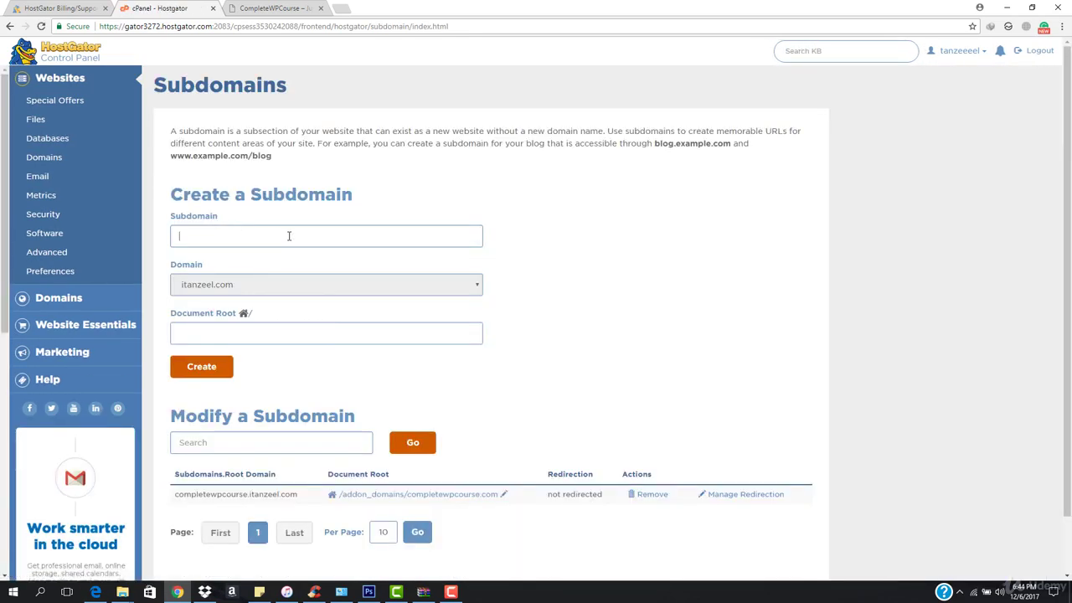
Create subdomain s1 on completewpcourse.com with document root sub_domains/s1.completewpcourse.com
{"action": "type", "text": "s1"}
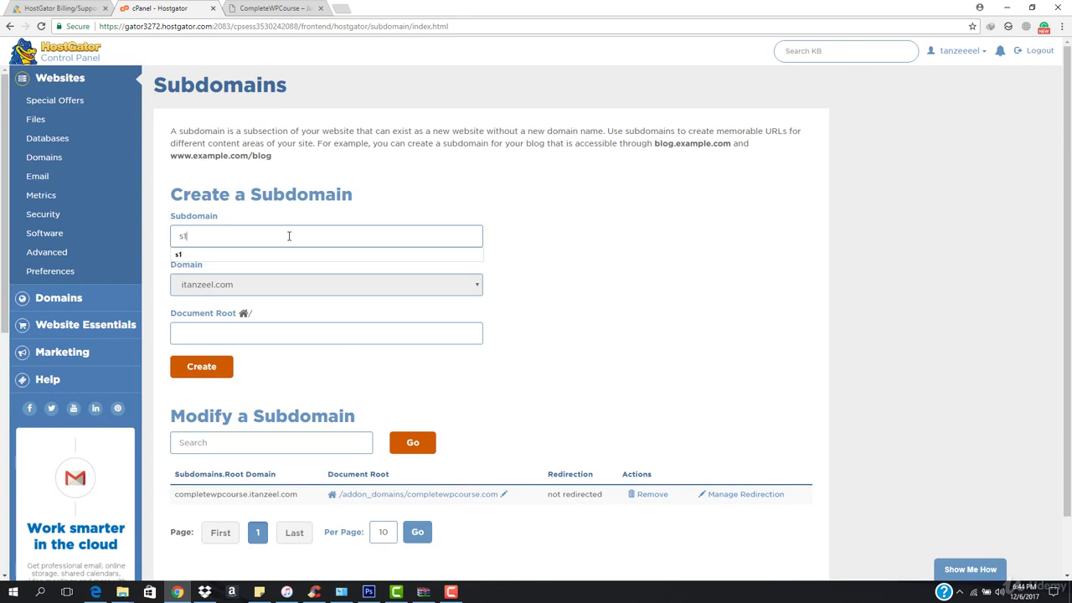
{"action": "left_click", "coordinate": [288, 288]}
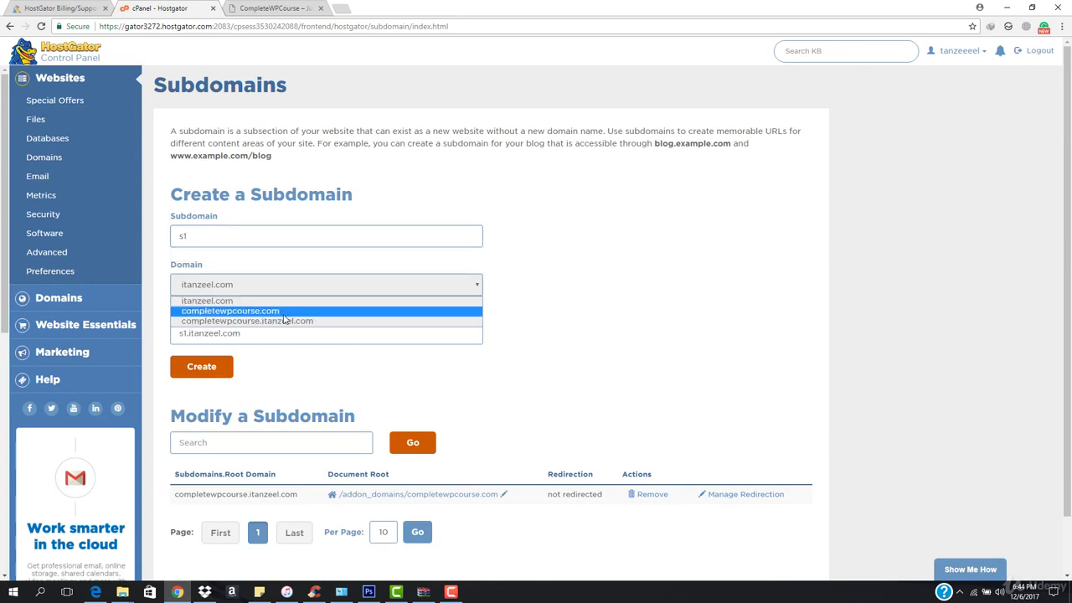
{"action": "left_click", "coordinate": [298, 312]}
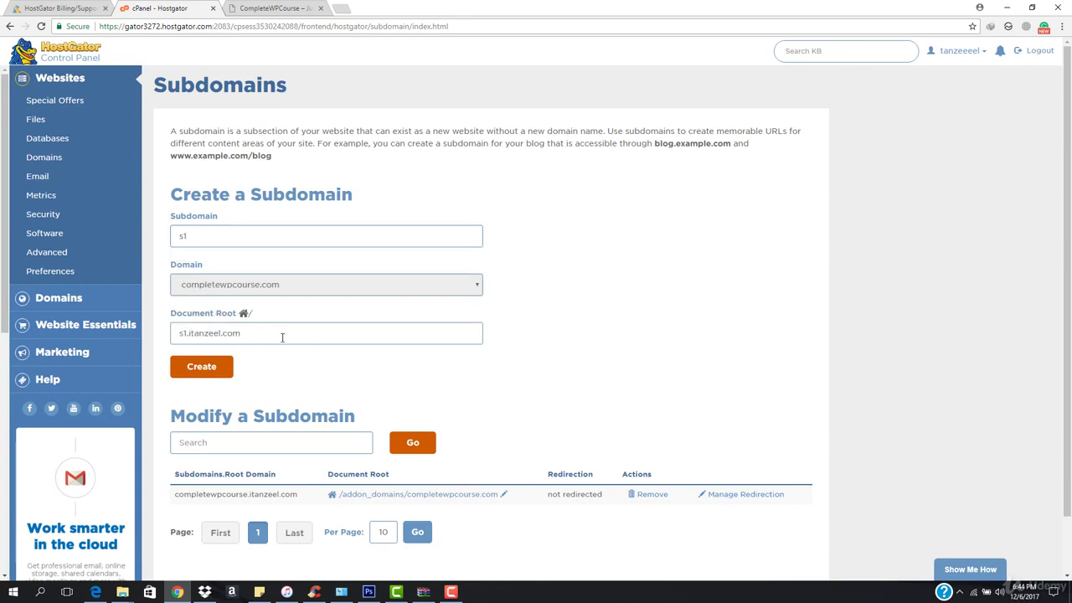
{"action": "left_click", "coordinate": [275, 339]}
{"action": "left_click", "coordinate": [176, 332]}
{"action": "type", "text": "sub_domains"}
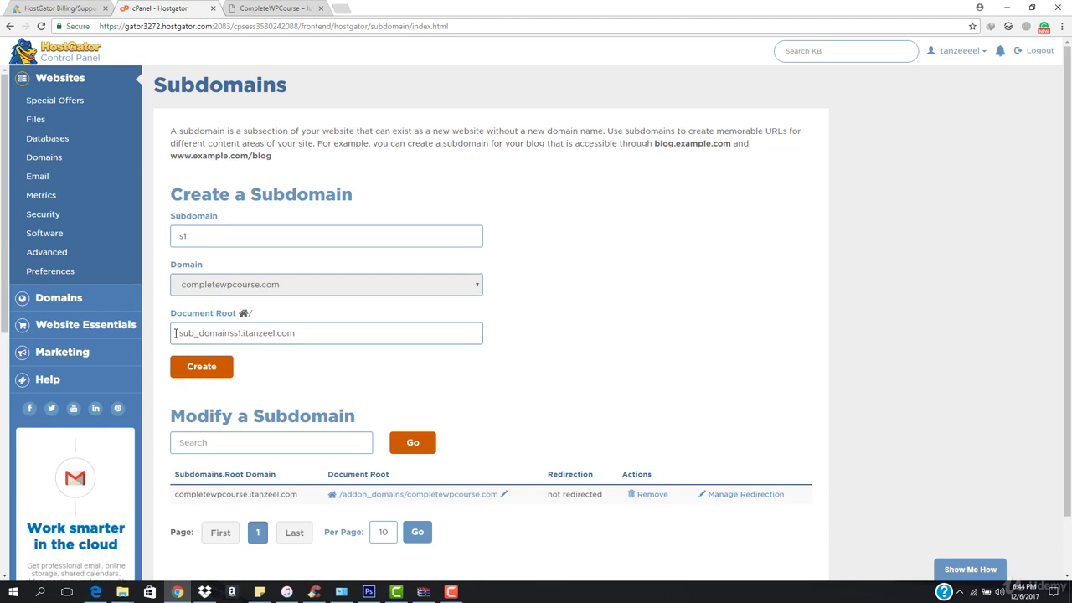
{"action": "type", "text": "/"}
{"action": "left_click_drag", "start_coordinate": [247, 335], "coordinate": [276, 336]}
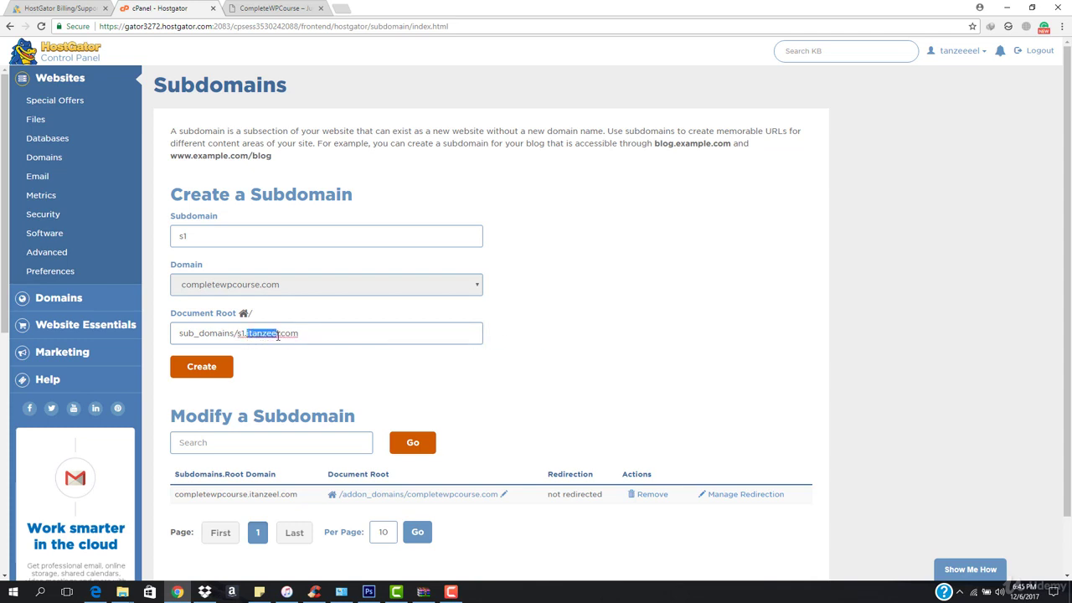
{"action": "type", "text": "completewpcours"}
{"action": "left_click", "coordinate": [210, 376]}
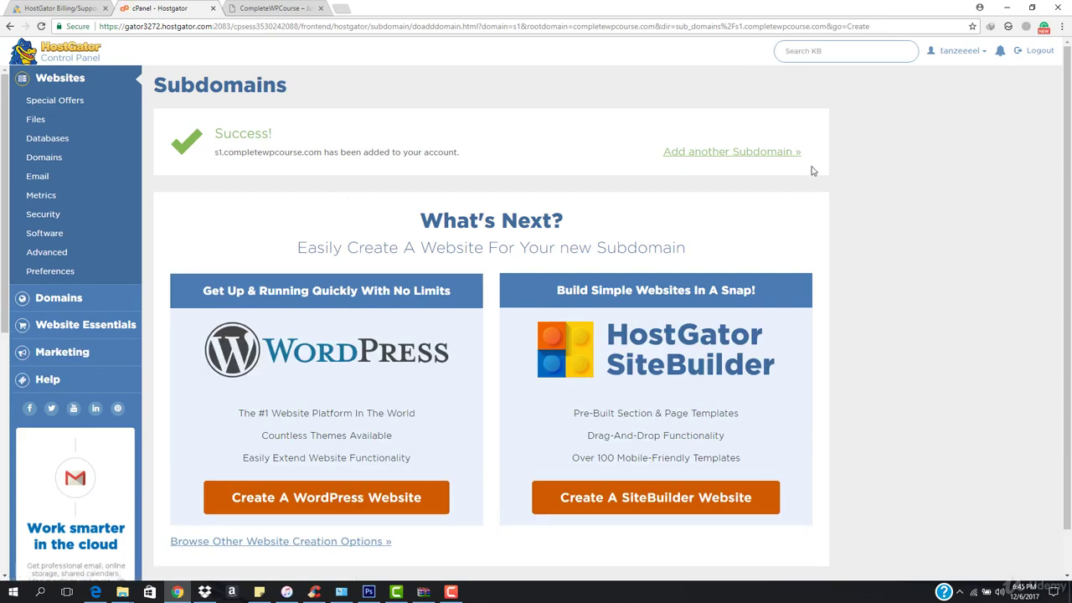
Open File Manager and navigate into sub_domains/s1.completewpcourse.com
{"action": "left_click", "coordinate": [37, 122]}
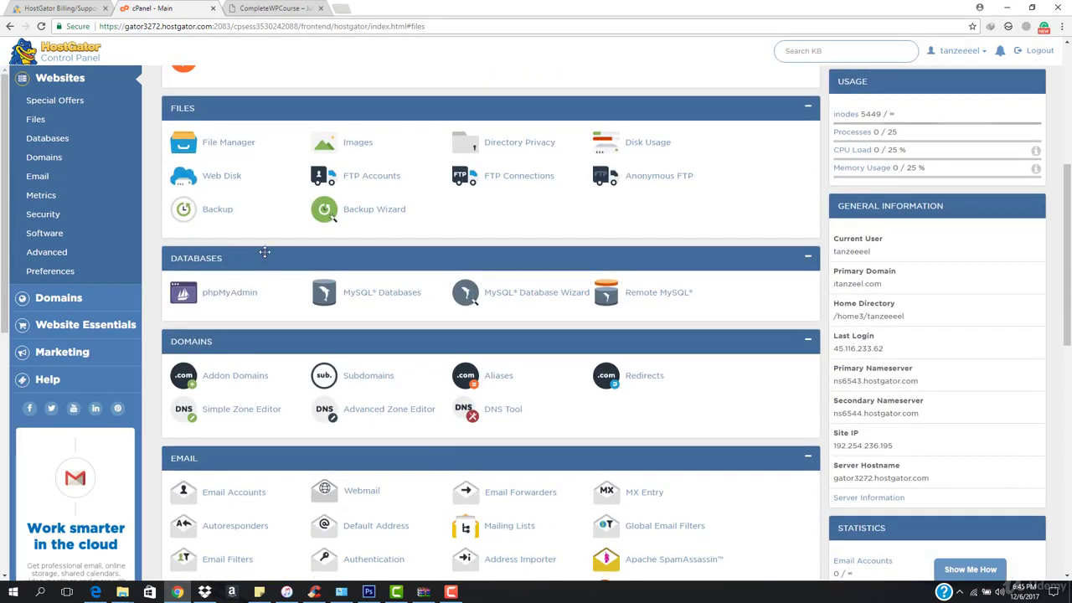
{"action": "left_click", "coordinate": [248, 142]}
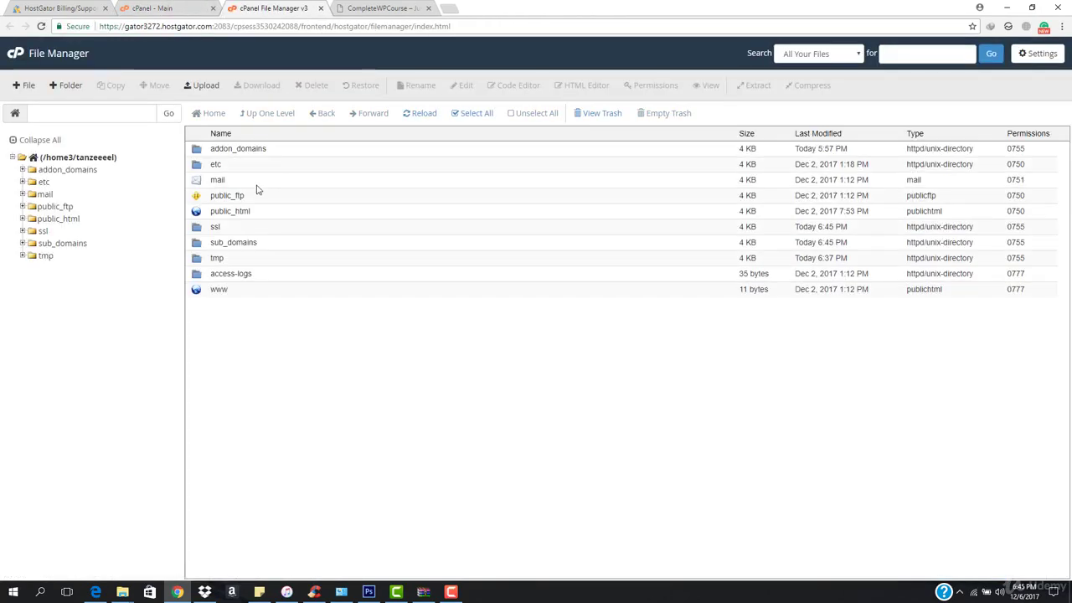
{"action": "double_click", "coordinate": [281, 242]}
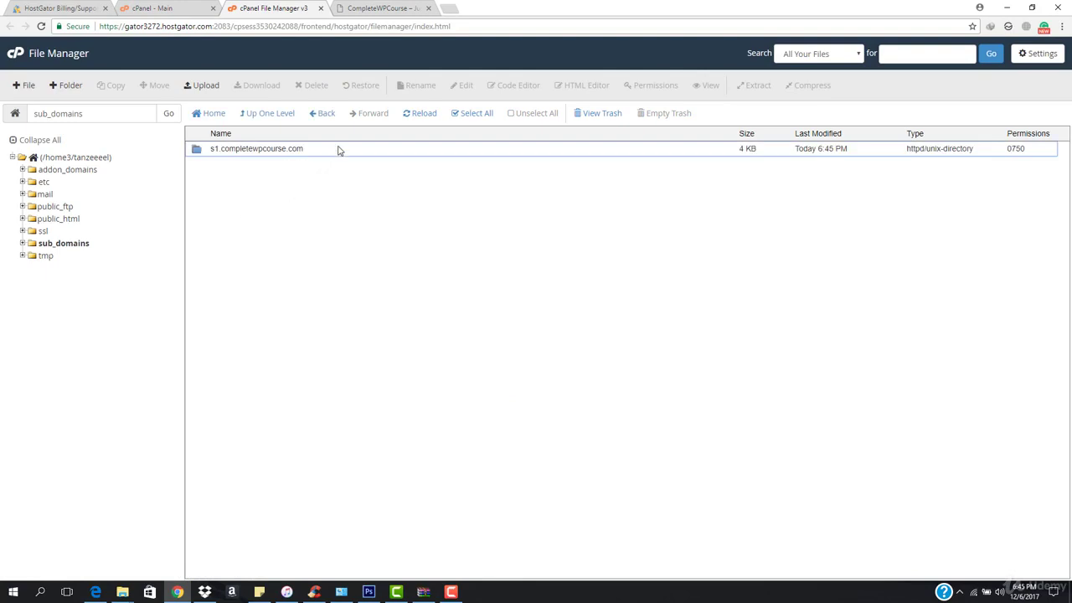
{"action": "double_click", "coordinate": [319, 150]}
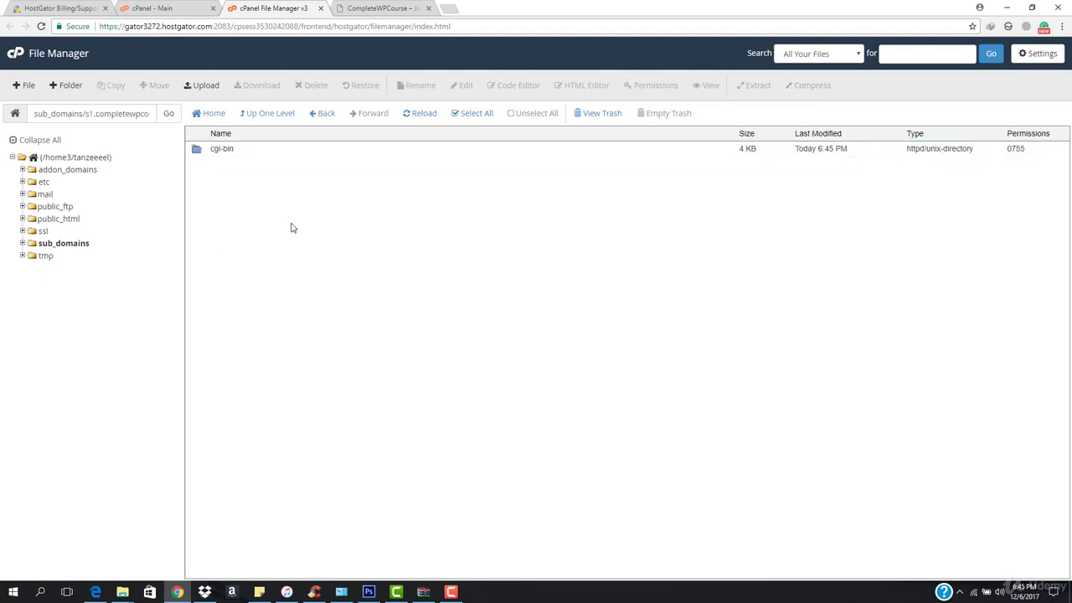
{"action": "right_click", "coordinate": [291, 225]}
{"action": "left_click", "coordinate": [259, 193]}
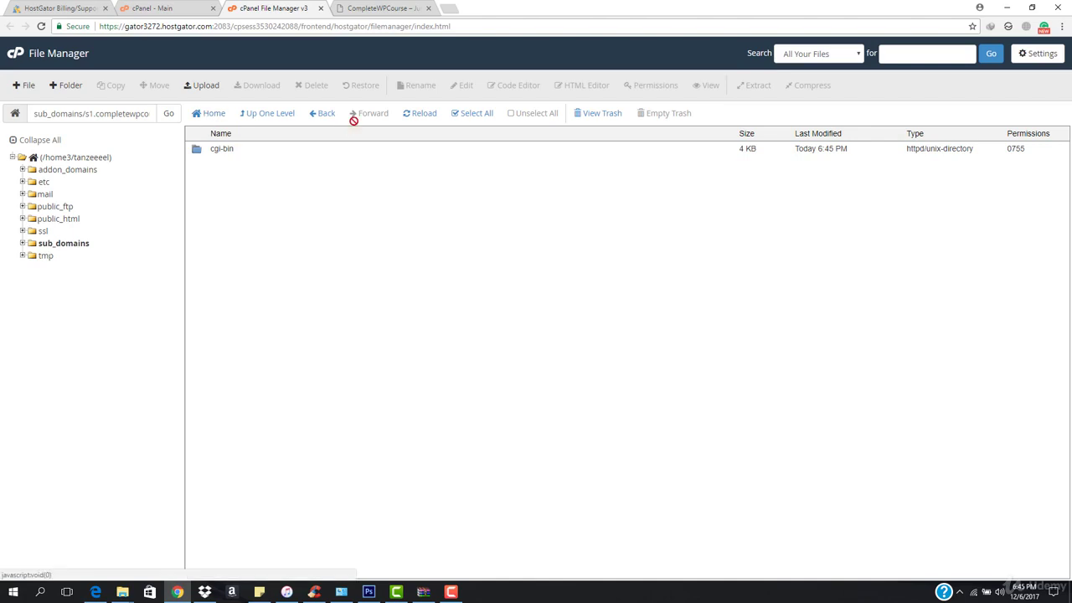
Upload the 8.41 MB wordpress.zip into the s1.completewpcourse.com folder
{"action": "left_click", "coordinate": [24, 85]}
{"action": "left_click", "coordinate": [658, 368]}
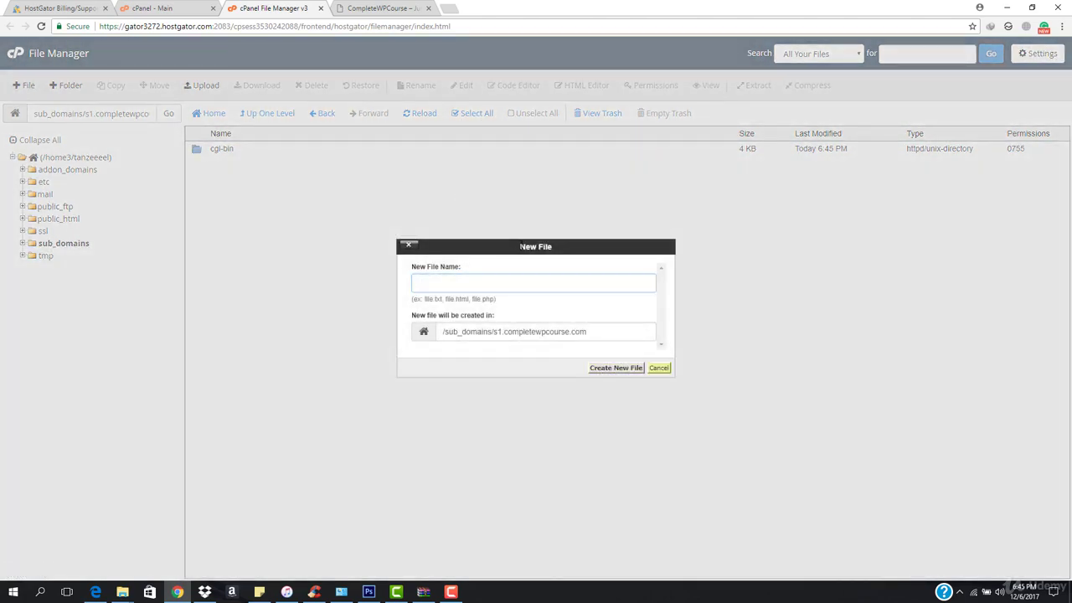
{"action": "left_click", "coordinate": [204, 86]}
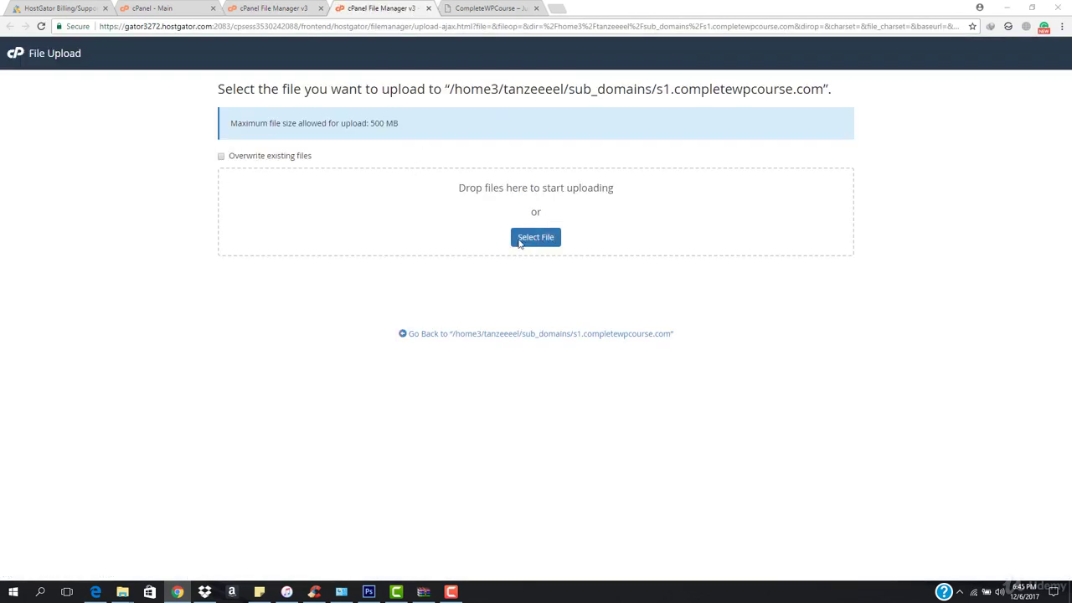
{"action": "left_click", "coordinate": [520, 241]}
{"action": "left_click", "coordinate": [164, 148]}
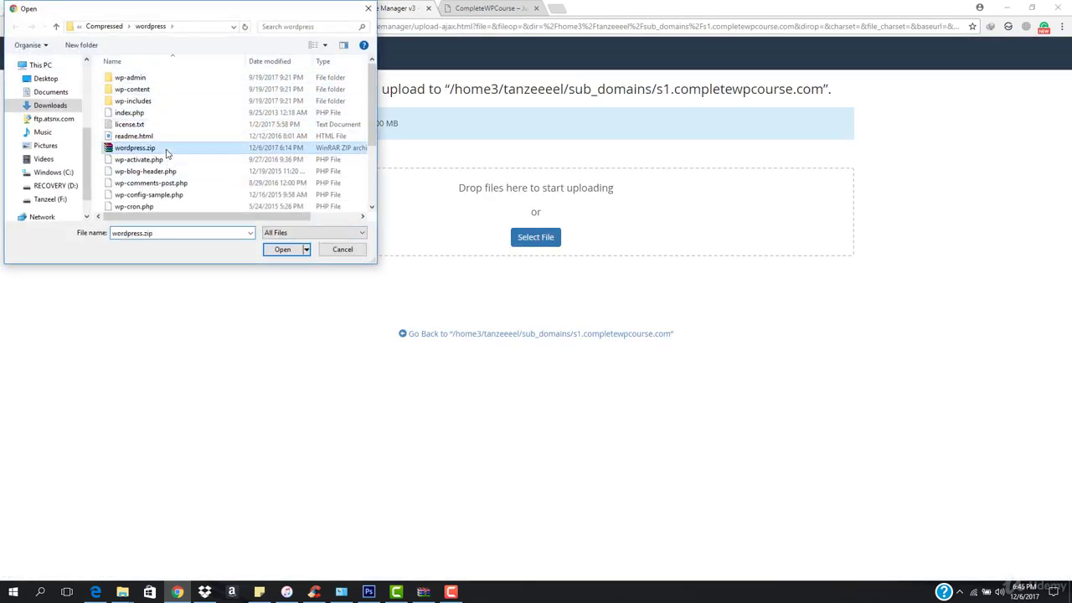
{"action": "left_click", "coordinate": [283, 249]}
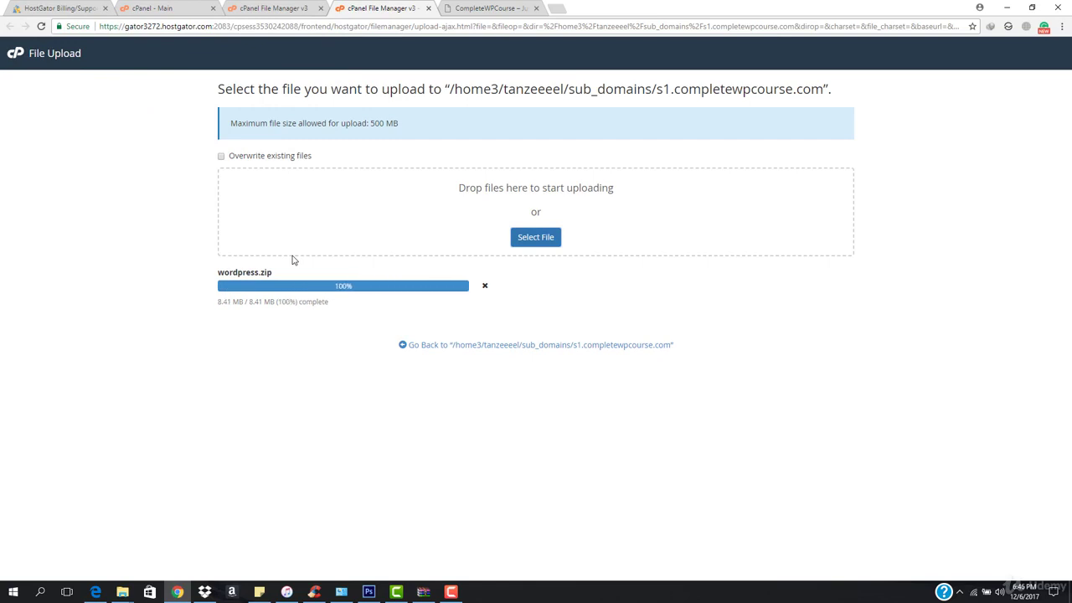
{"action": "left_click", "coordinate": [504, 353]}
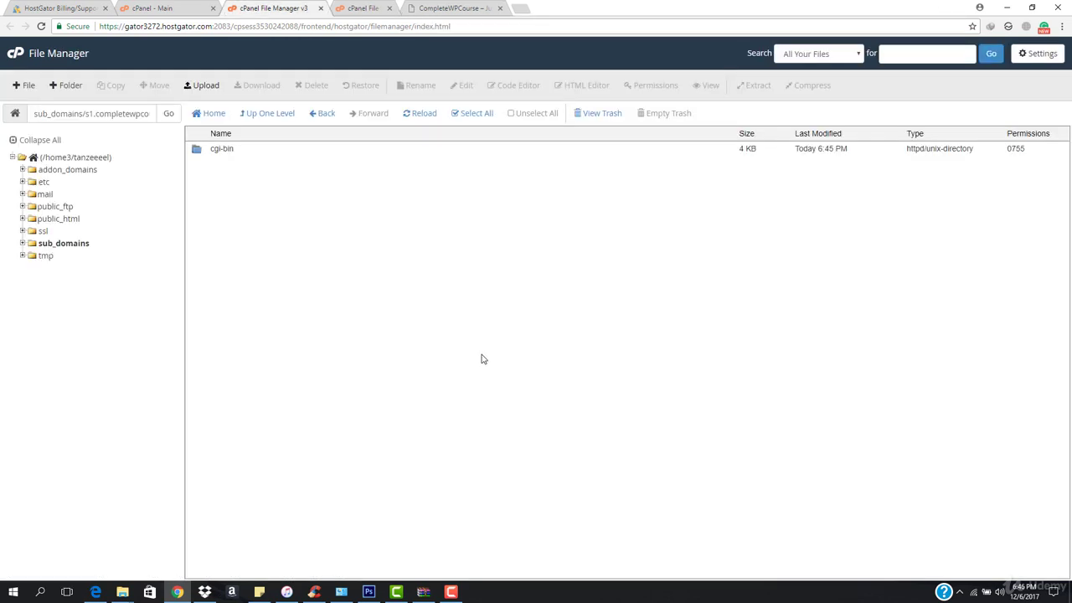
Extract wordpress.zip into the s1.completewpcourse.com folder
{"action": "right_click", "coordinate": [281, 165]}
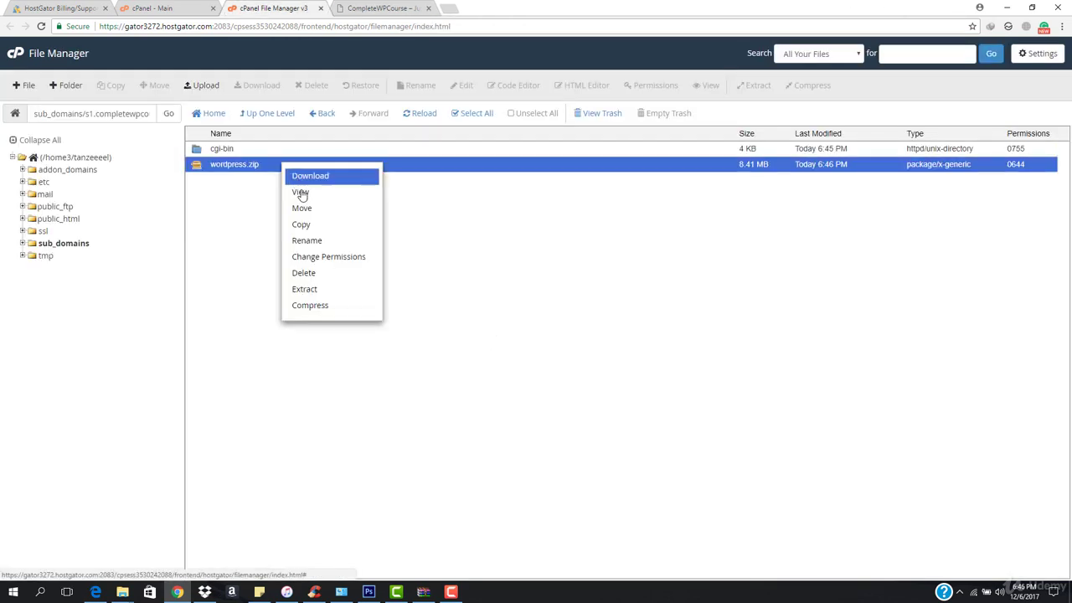
{"action": "left_click", "coordinate": [329, 297]}
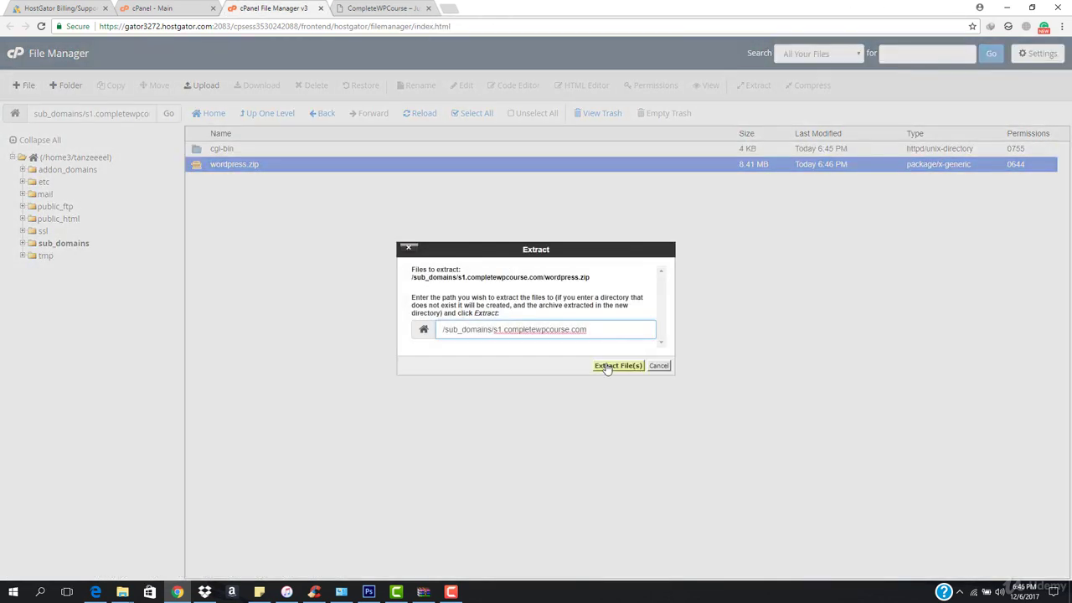
{"action": "left_click", "coordinate": [606, 366]}
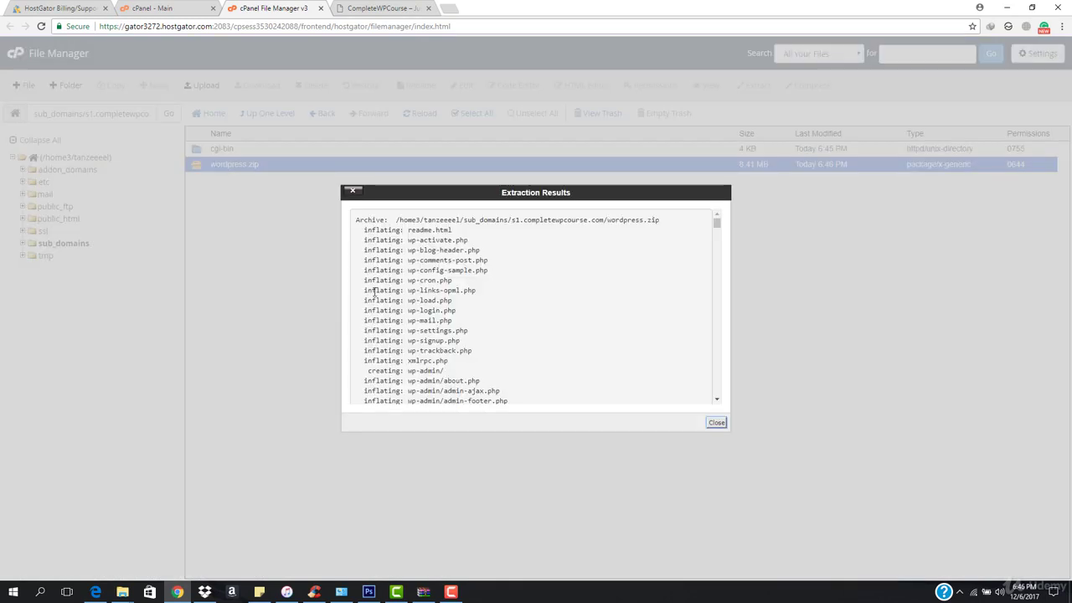
{"action": "left_click", "coordinate": [716, 423]}
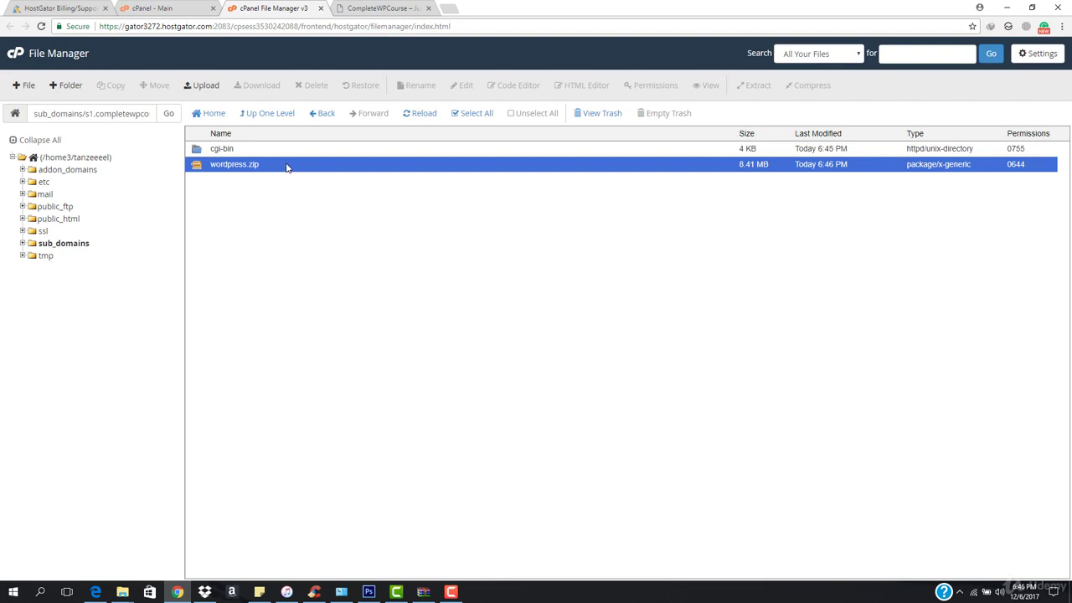
Refresh the listing and permanently delete the wordpress.zip archive
{"action": "left_click", "coordinate": [423, 115]}
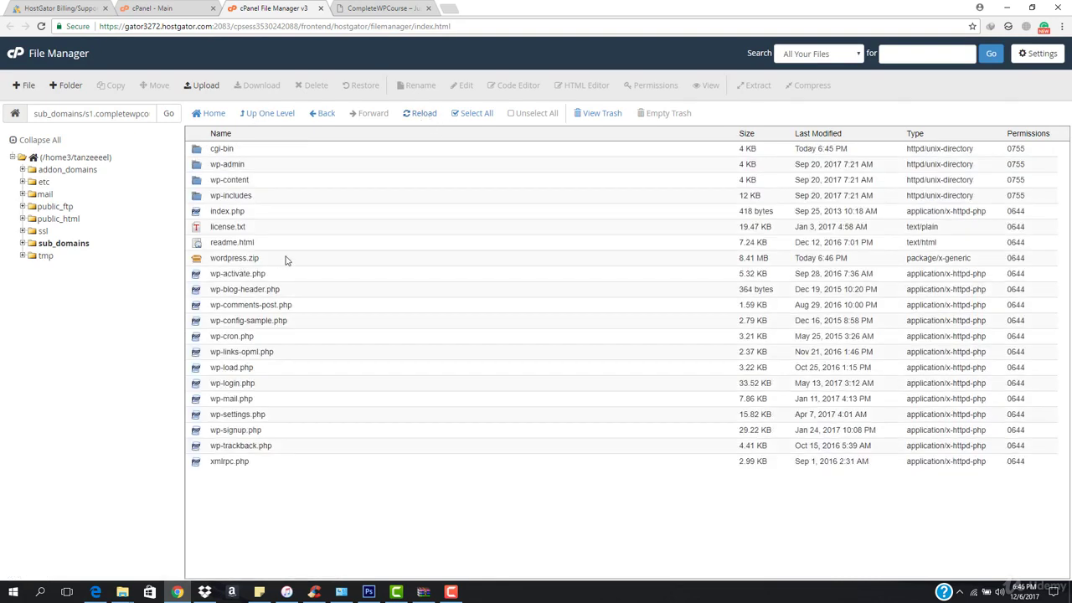
{"action": "left_click", "coordinate": [284, 260]}
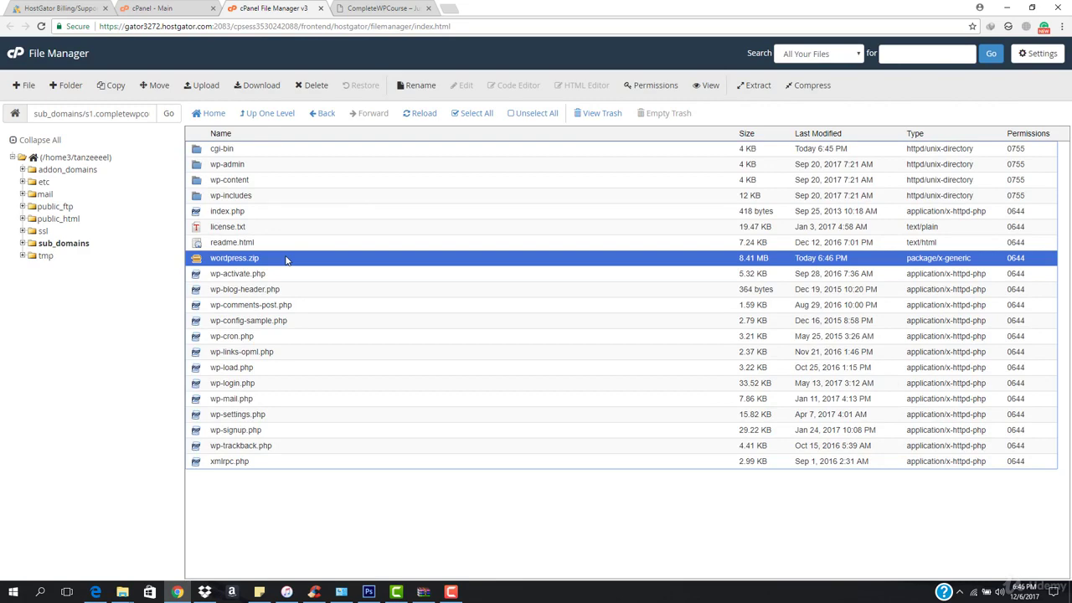
{"action": "key", "text": "Delete"}
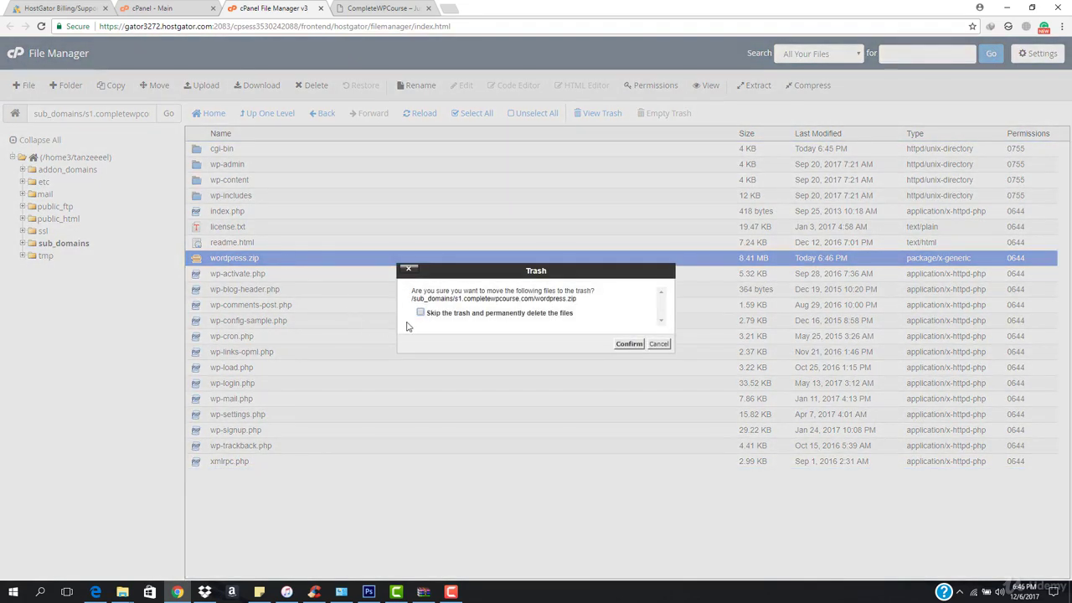
{"action": "left_click", "coordinate": [630, 344]}
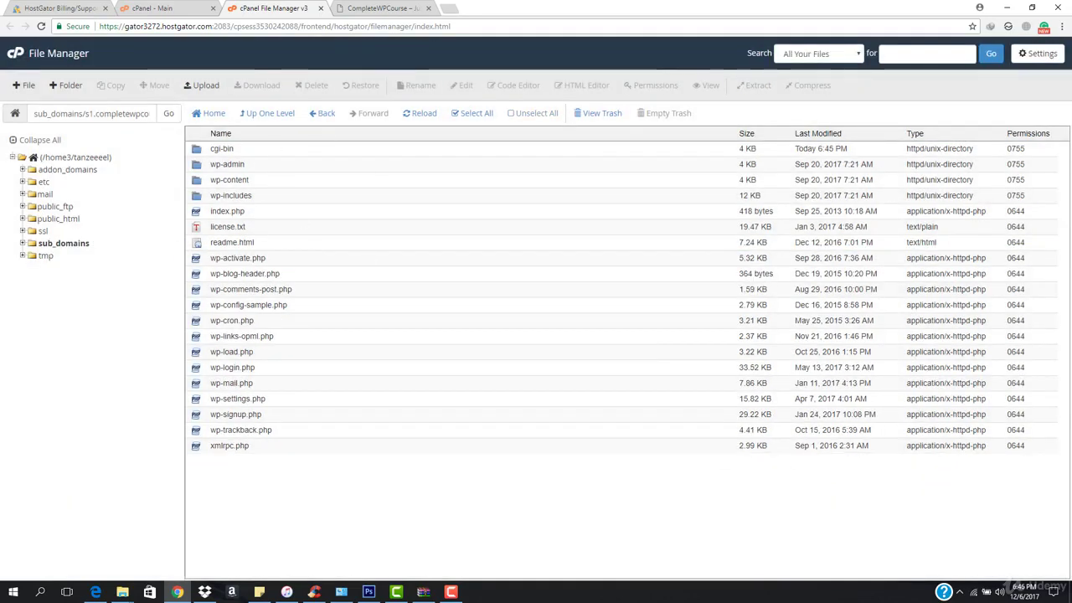
{"action": "key", "text": "ctrl+Tab"}
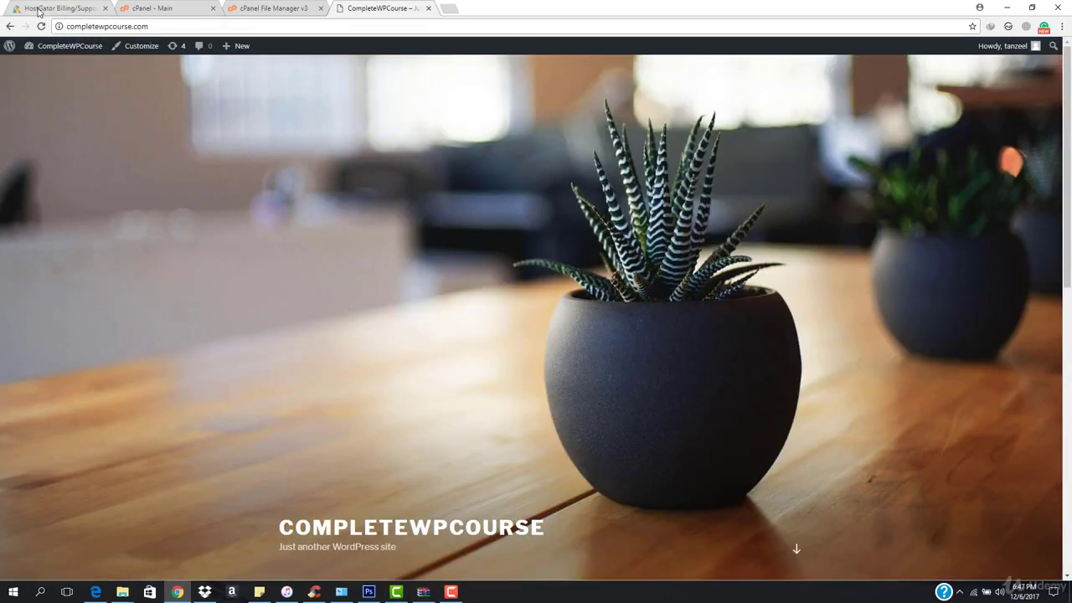
Load s1.completewpcourse.com, which shows a 404, then return to File Manager
{"action": "left_click", "coordinate": [69, 27]}
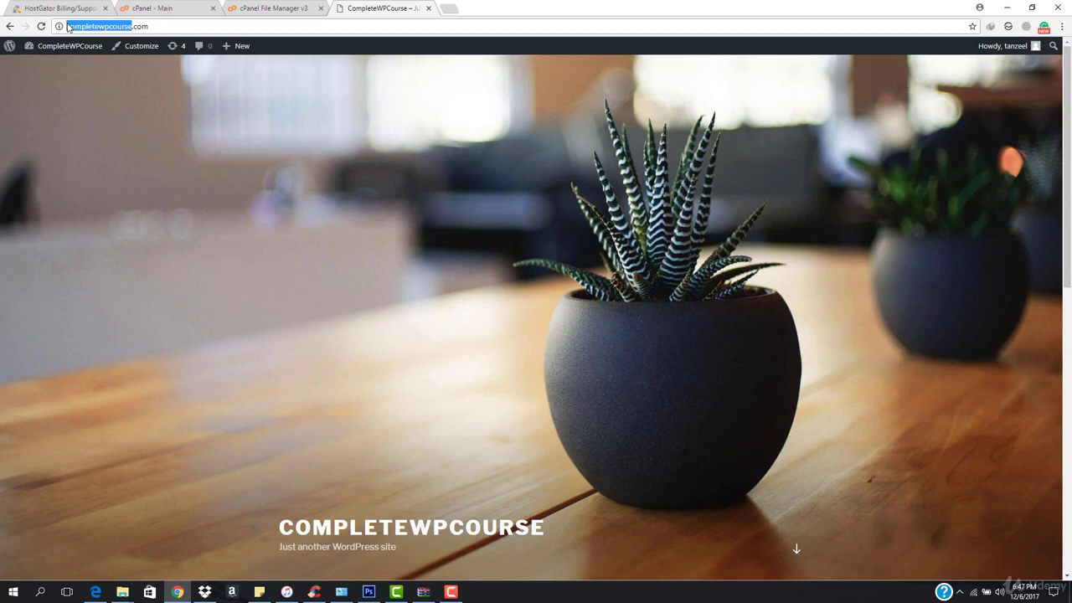
{"action": "left_click", "coordinate": [69, 27]}
{"action": "type", "text": "s"}
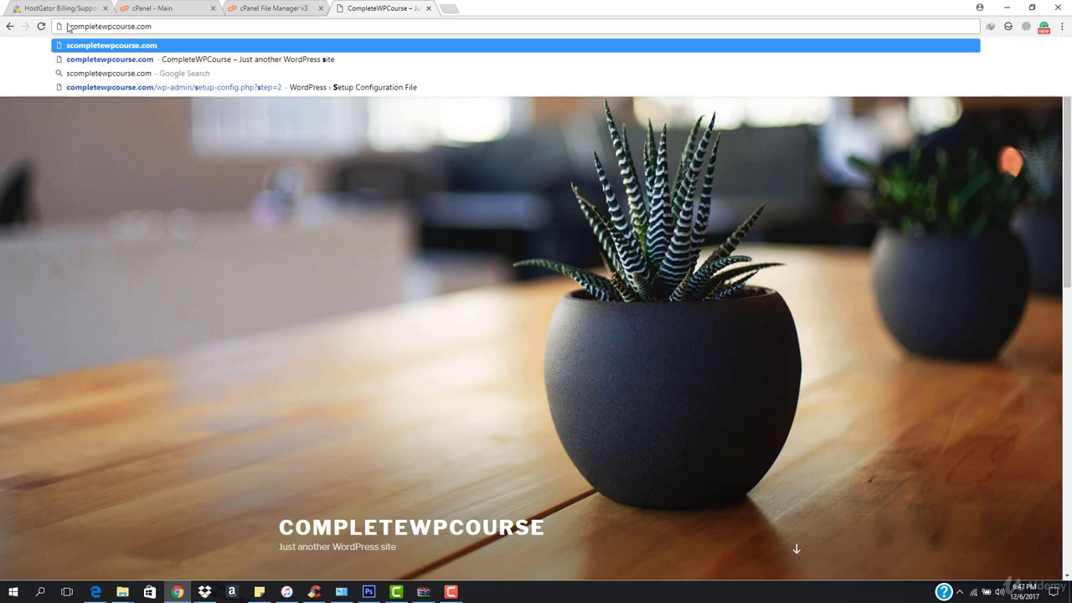
{"action": "type", "text": "1."}
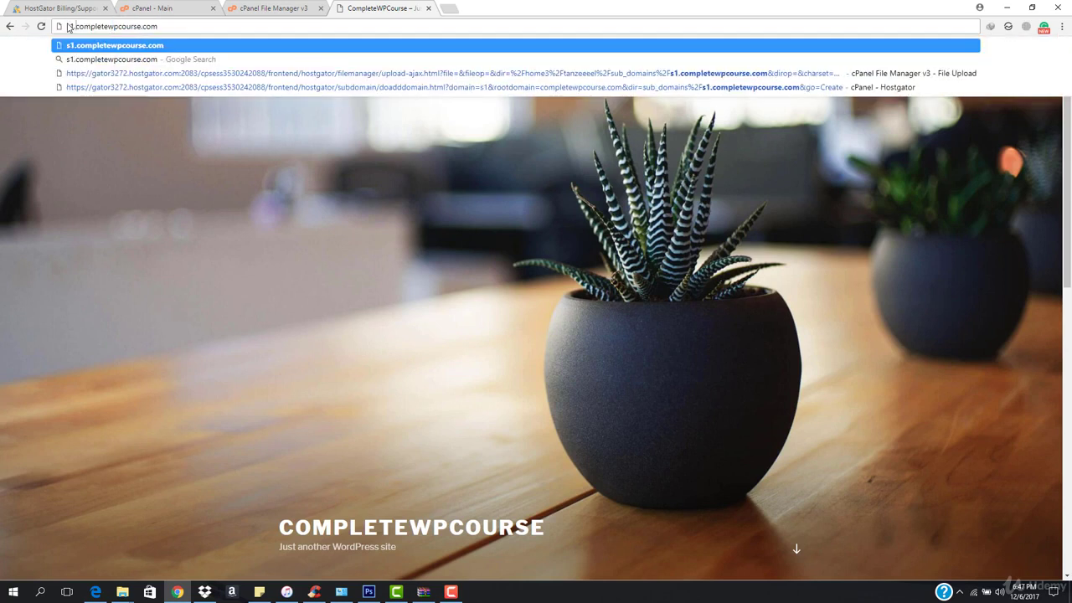
{"action": "key", "text": "Return"}
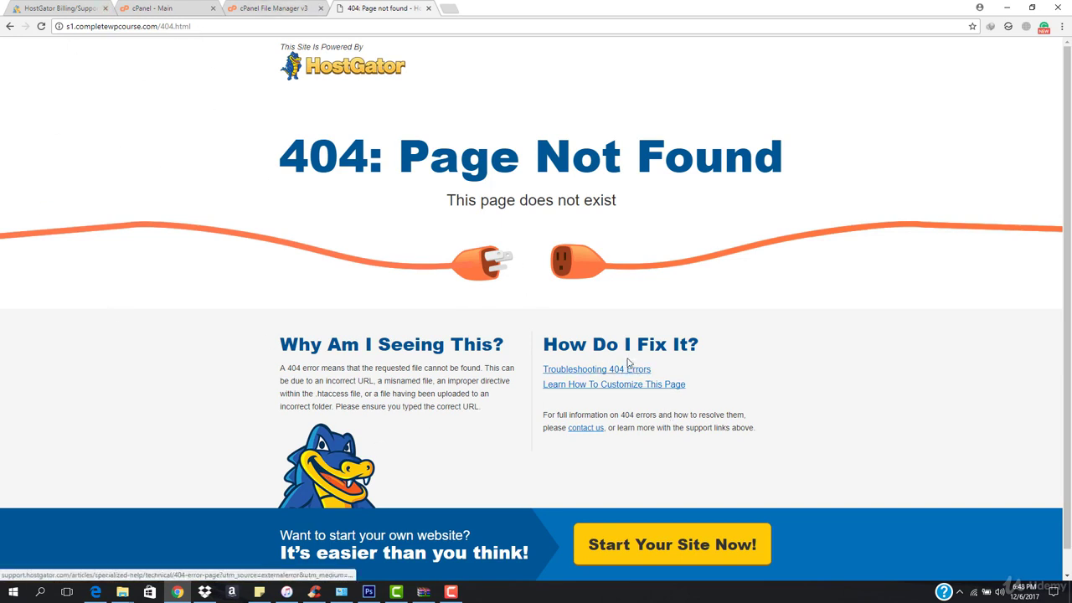
{"action": "left_click", "coordinate": [264, 6]}
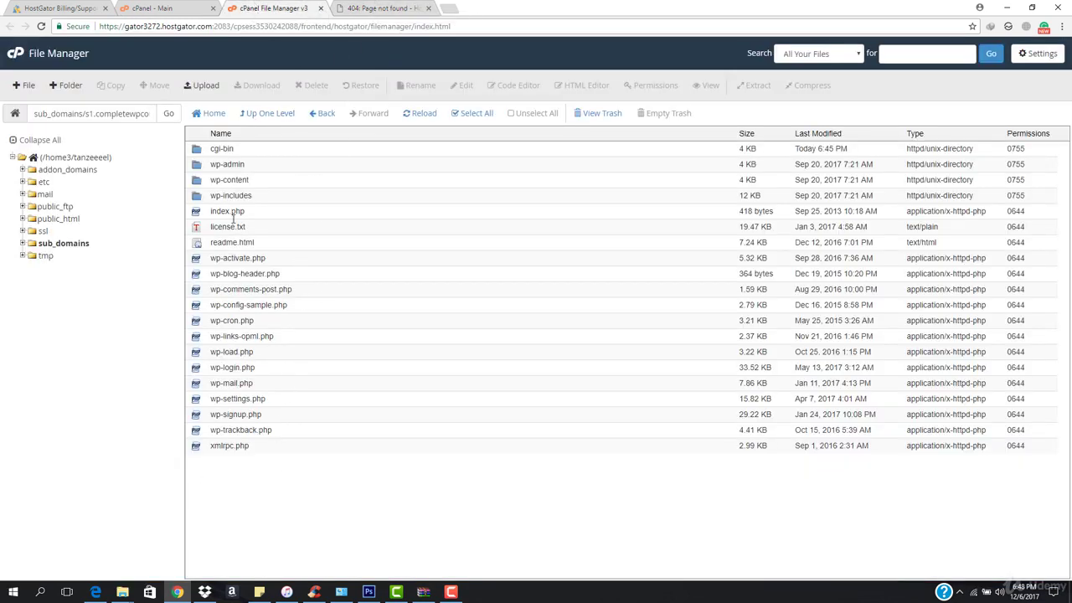
Return to the cPanel main dashboard
{"action": "left_click", "coordinate": [394, 8]}
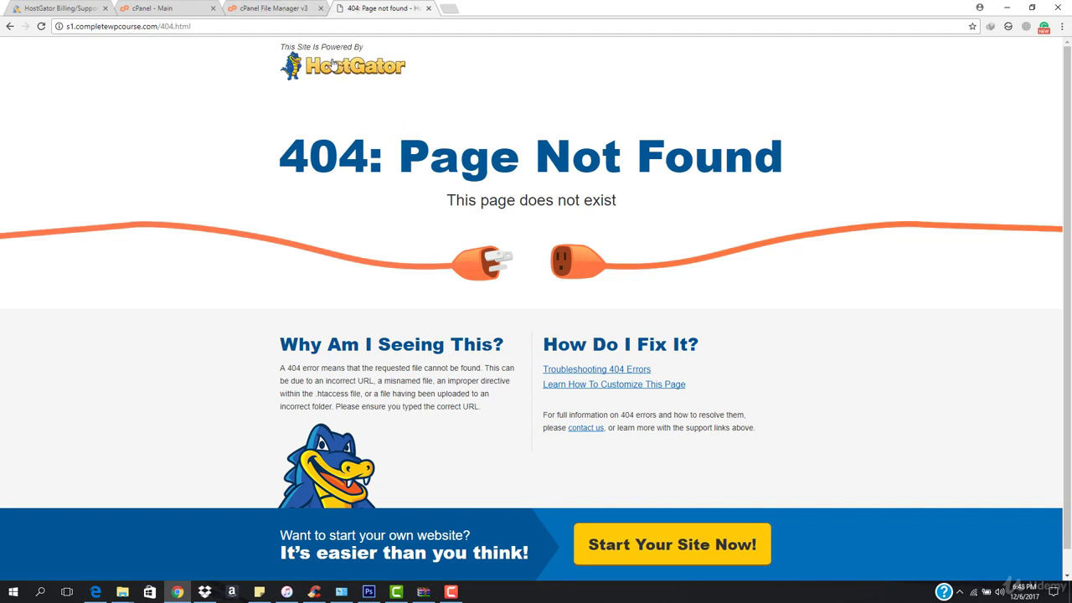
{"action": "left_click", "coordinate": [153, 7]}
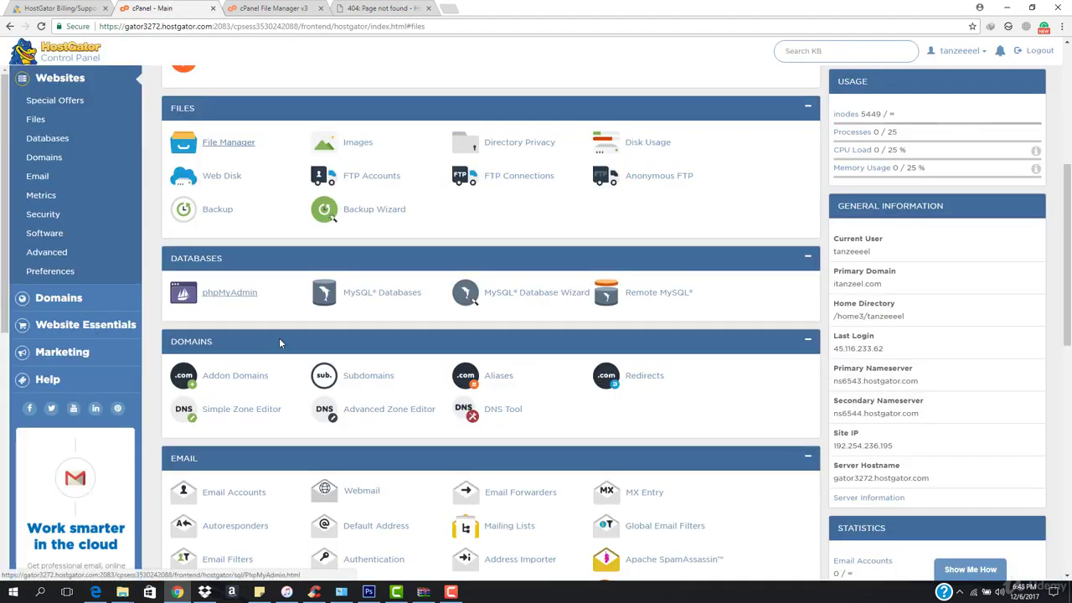
Open MySQL Databases and scroll to the current databases and Add New User form
{"action": "left_click", "coordinate": [381, 293]}
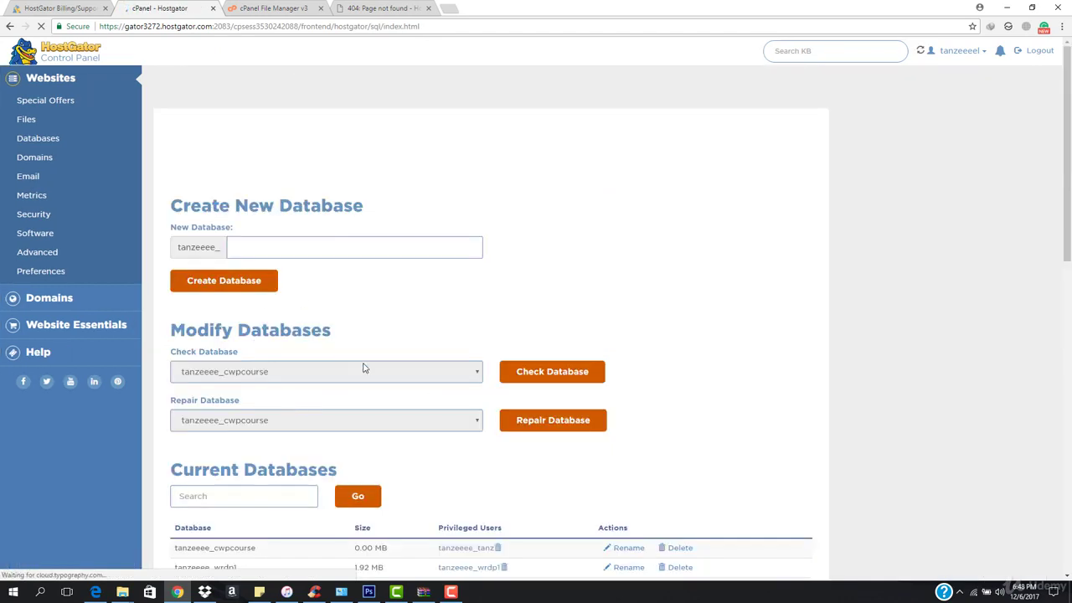
{"action": "scroll", "coordinate": [368, 366], "scroll_direction": "down", "scroll_amount": 5}
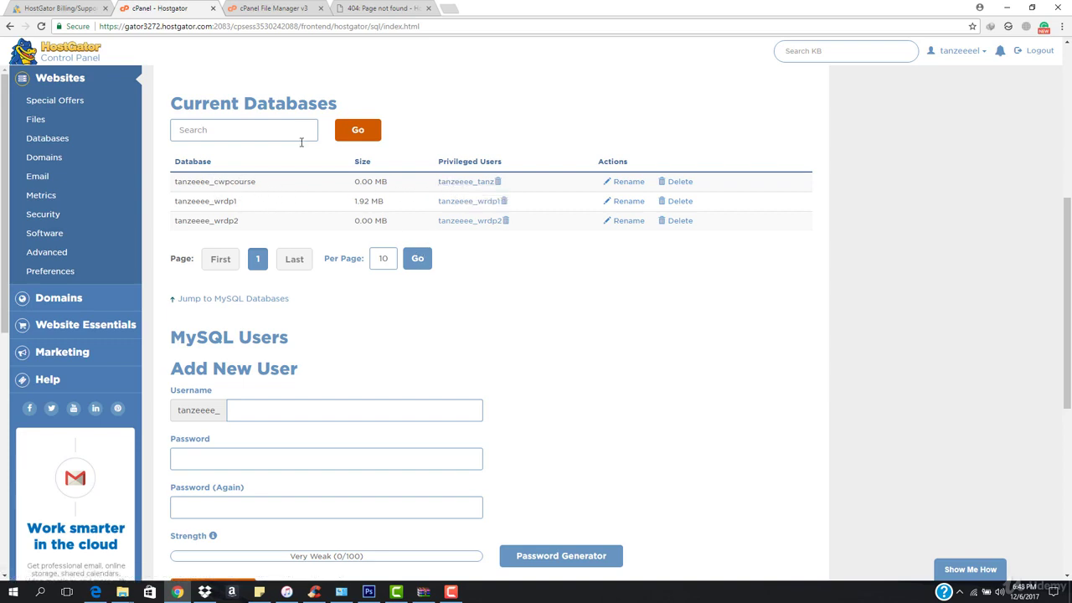
{"action": "left_click", "coordinate": [385, 7]}
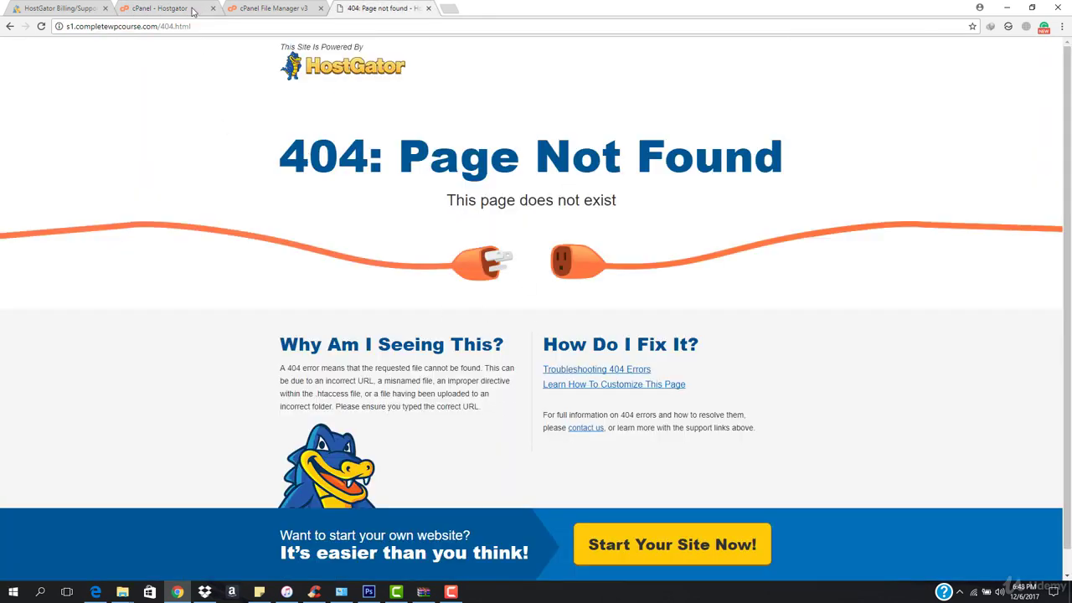
{"action": "left_click", "coordinate": [255, 6]}
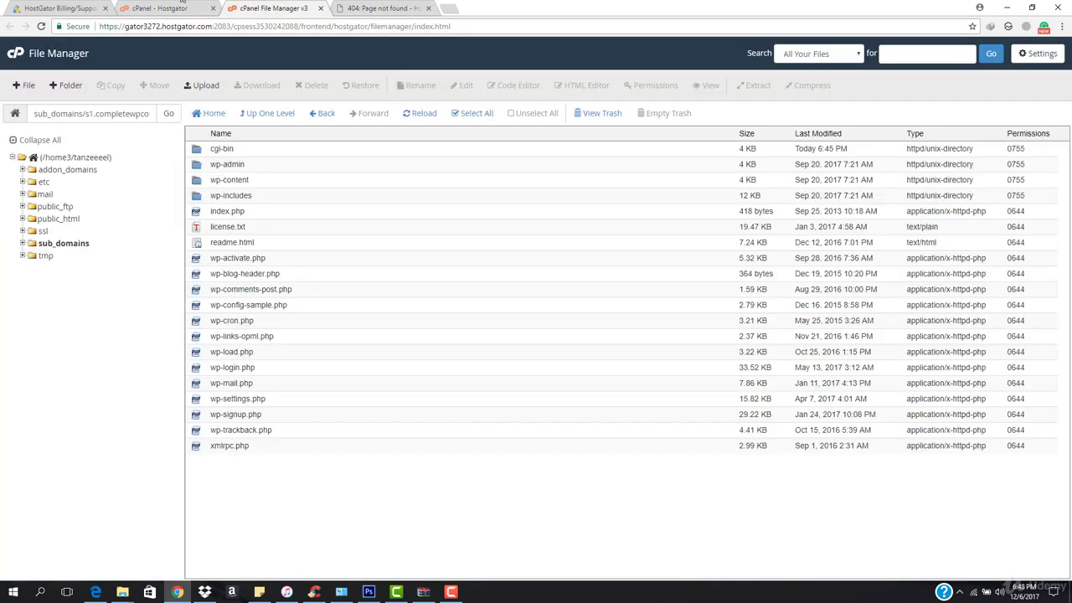
{"action": "left_click", "coordinate": [124, 7]}
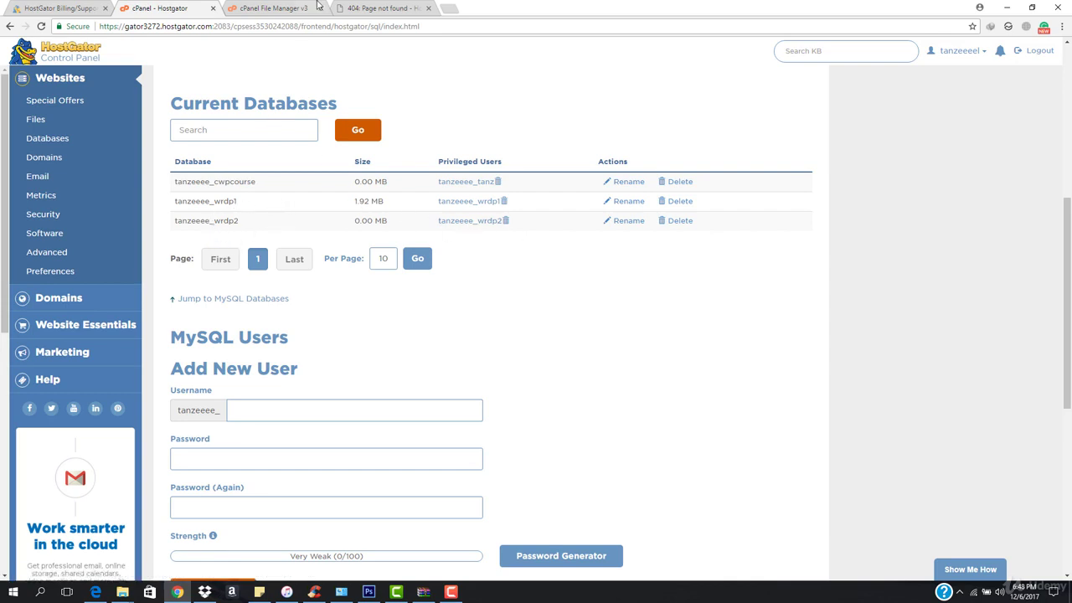
Reload s1.completewpcourse.com without /404.html to reach the WordPress language selection page
{"action": "left_click", "coordinate": [383, 8]}
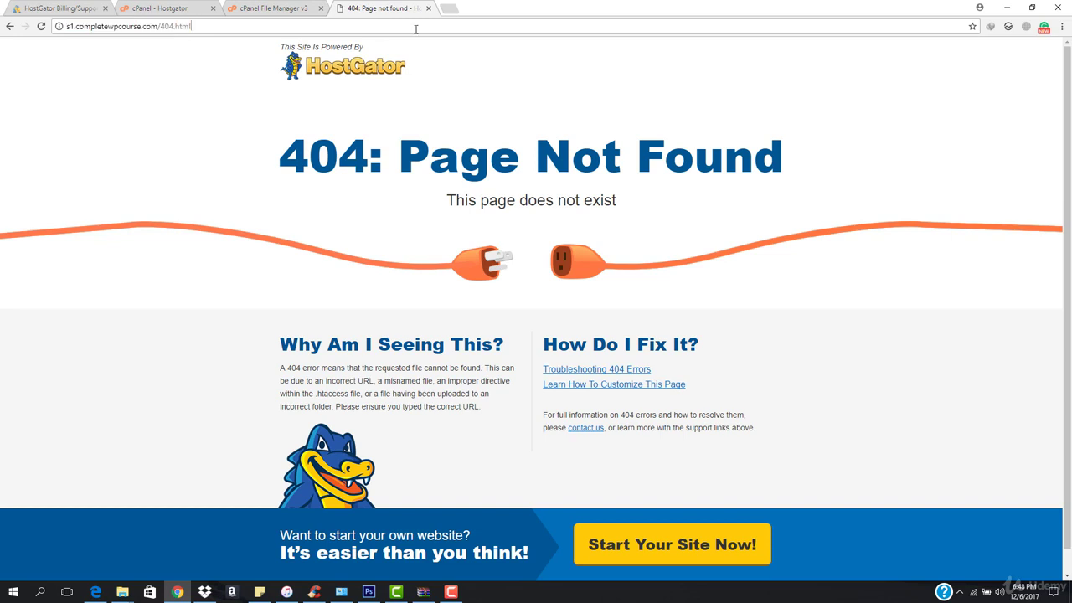
{"action": "left_click", "coordinate": [416, 26]}
{"action": "key", "text": "BackSpace"}
{"action": "key", "text": "BackSpace"}
{"action": "key", "text": "BackSpace"}
{"action": "key", "text": "BackSpace"}
{"action": "key", "text": "BackSpace"}
{"action": "key", "text": "BackSpace"}
{"action": "key", "text": "BackSpace"}
{"action": "key", "text": "BackSpace"}
{"action": "key", "text": "BackSpace"}
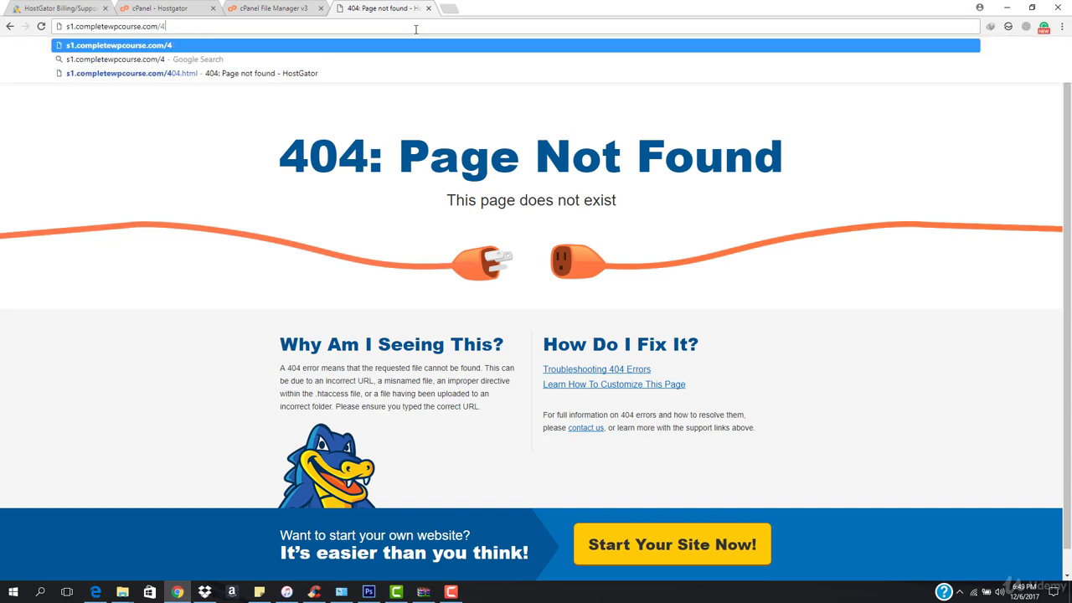
{"action": "key", "text": "Return"}
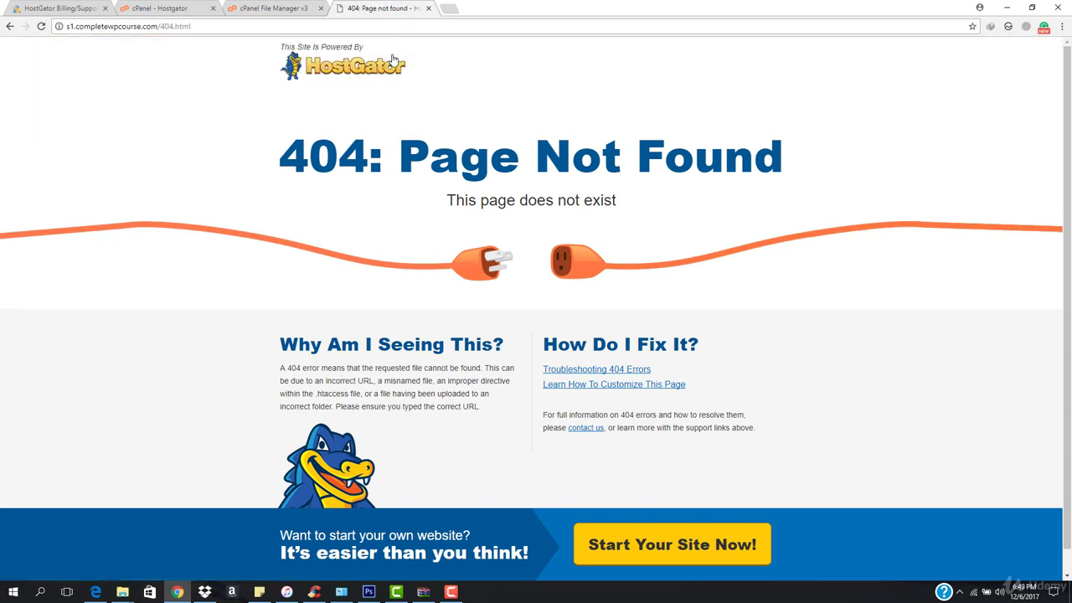
{"action": "left_click", "coordinate": [450, 591]}
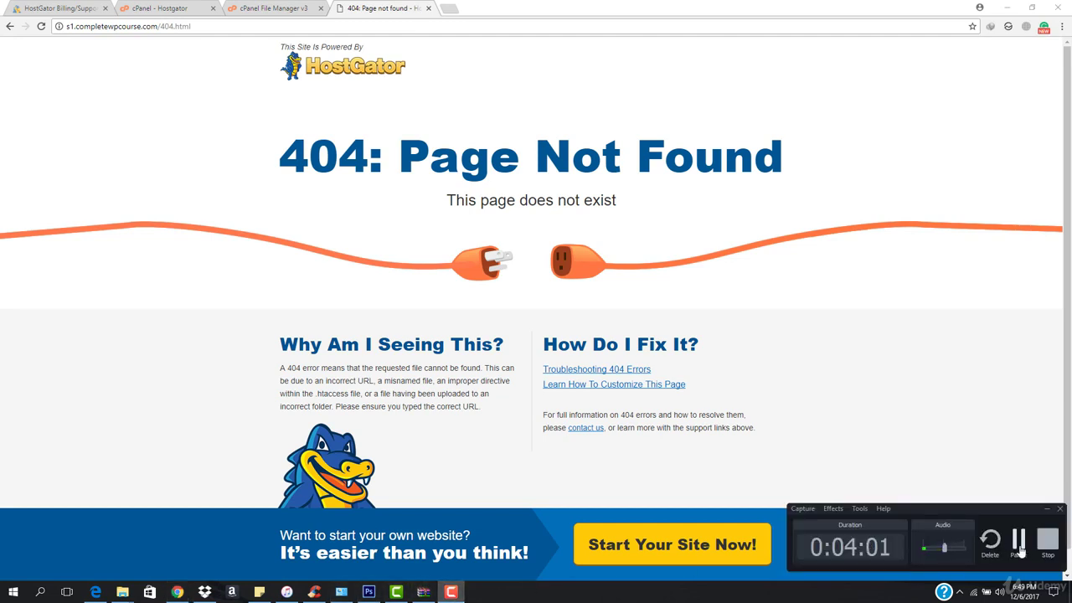
{"action": "left_click", "coordinate": [1019, 541]}
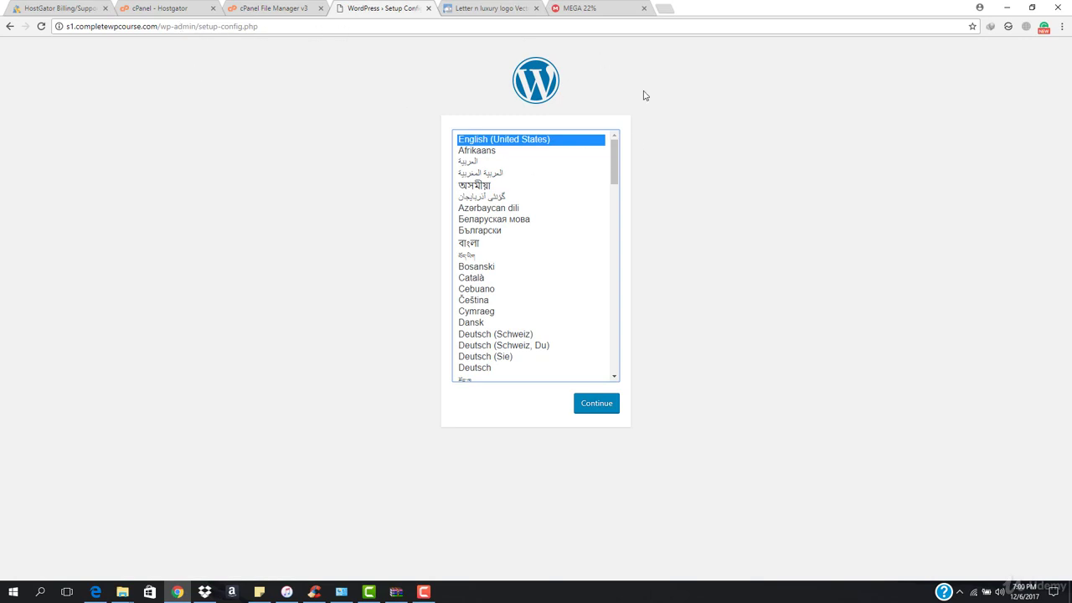
Continue in English (United States) and paste the cPanel database name into the form
{"action": "left_click", "coordinate": [592, 405]}
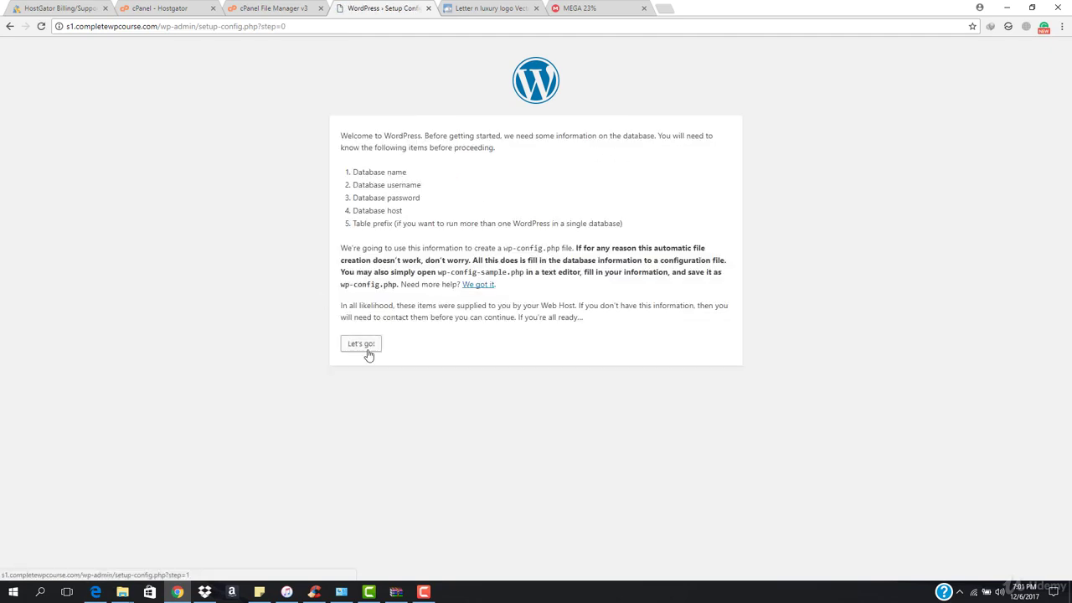
{"action": "left_click", "coordinate": [366, 350]}
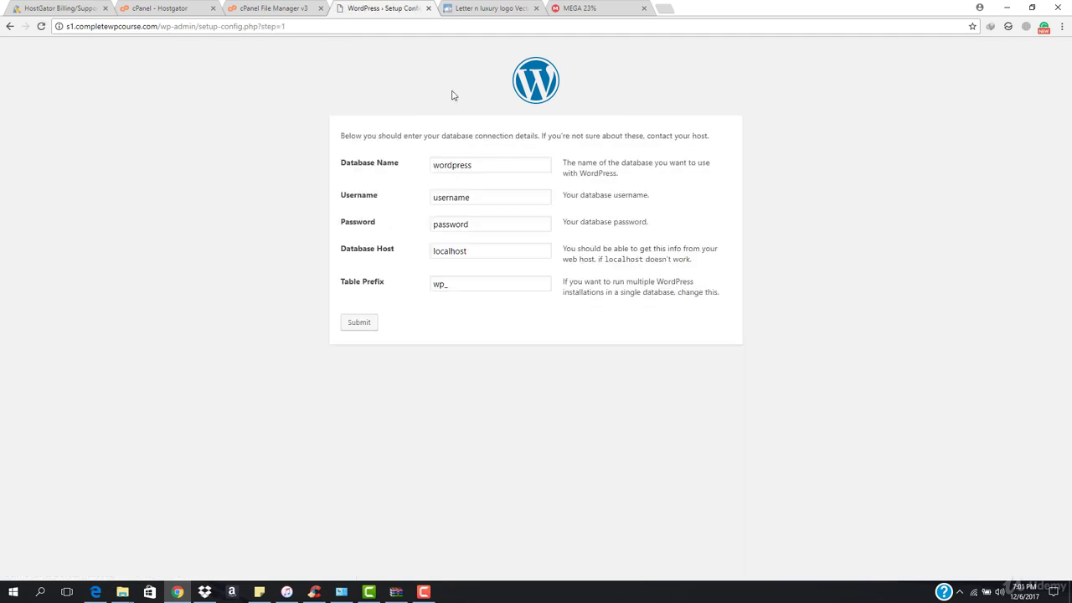
{"action": "double_click", "coordinate": [494, 165]}
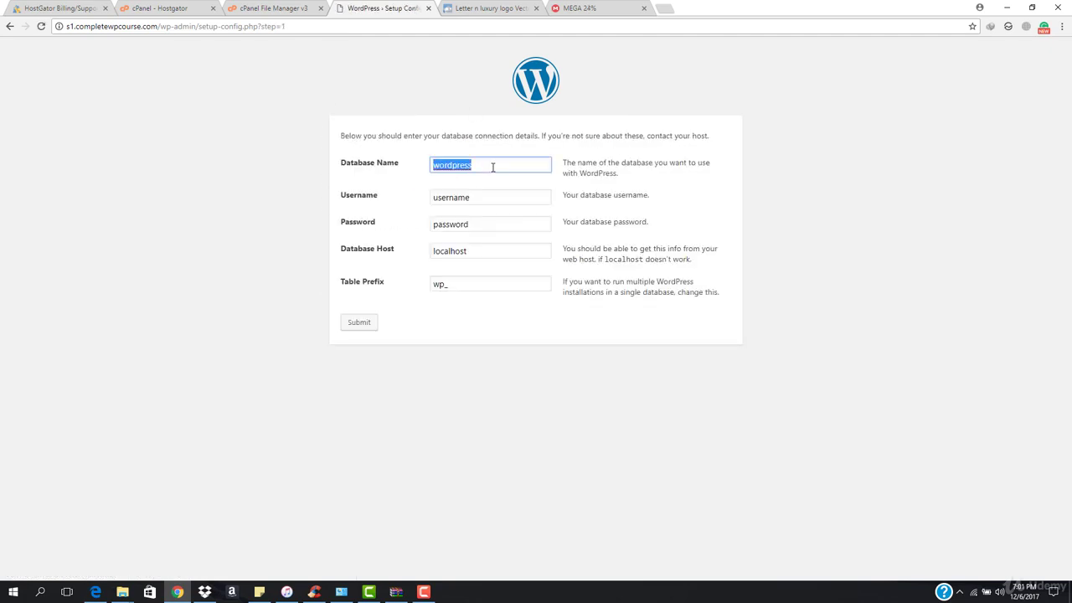
{"action": "left_click", "coordinate": [180, 8]}
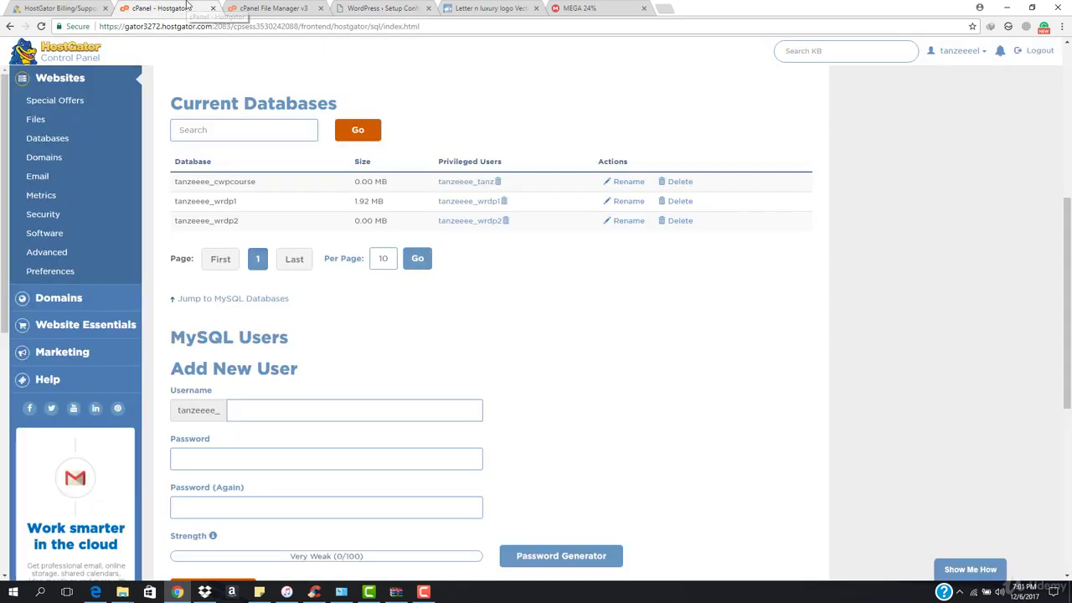
{"action": "double_click", "coordinate": [221, 183]}
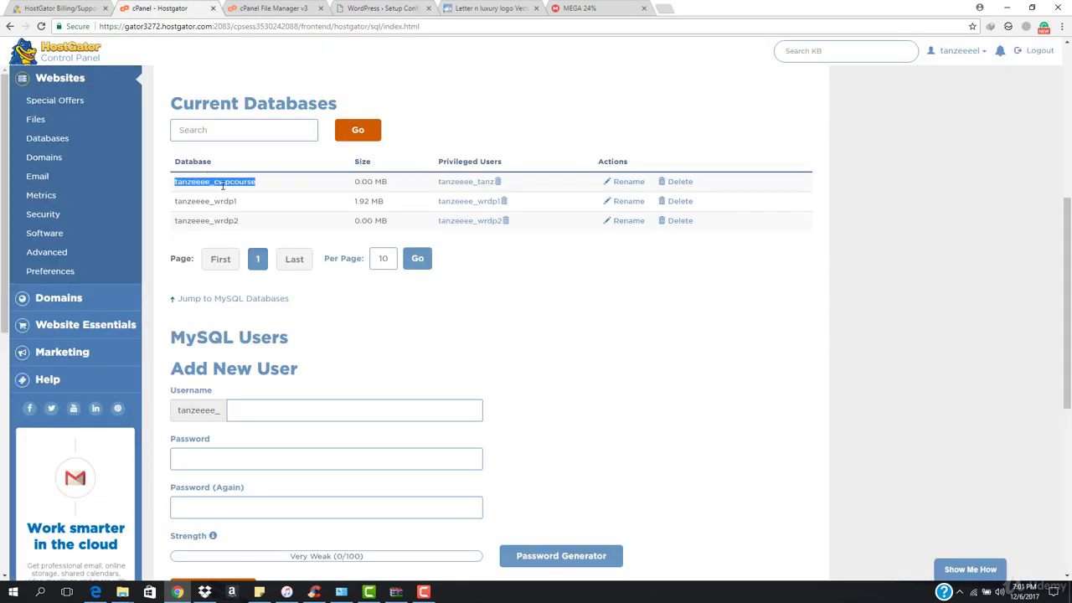
{"action": "left_click", "coordinate": [416, 7]}
{"action": "type", "text": "tanzeeee_cwpcourse"}
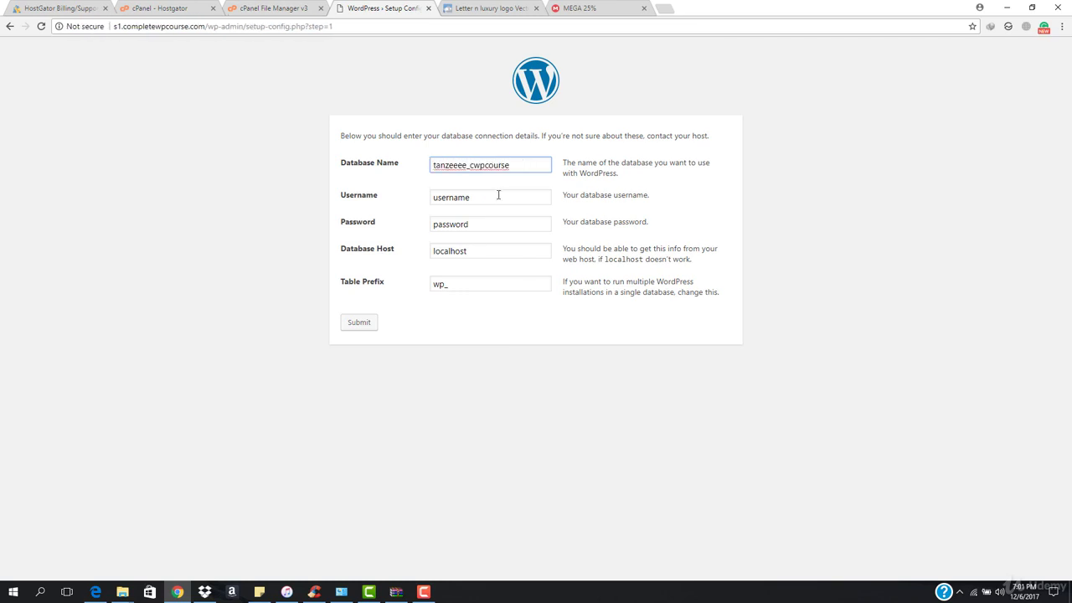
{"action": "key", "text": "Tab"}
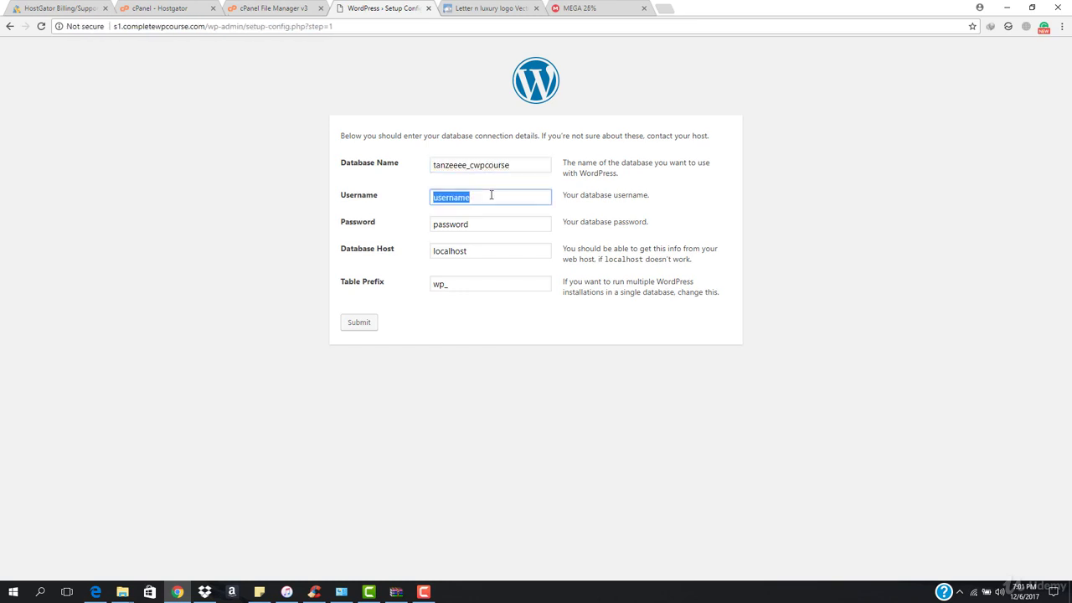
Paste the database's privileged user from cPanel as the database username
{"action": "left_click", "coordinate": [278, 6]}
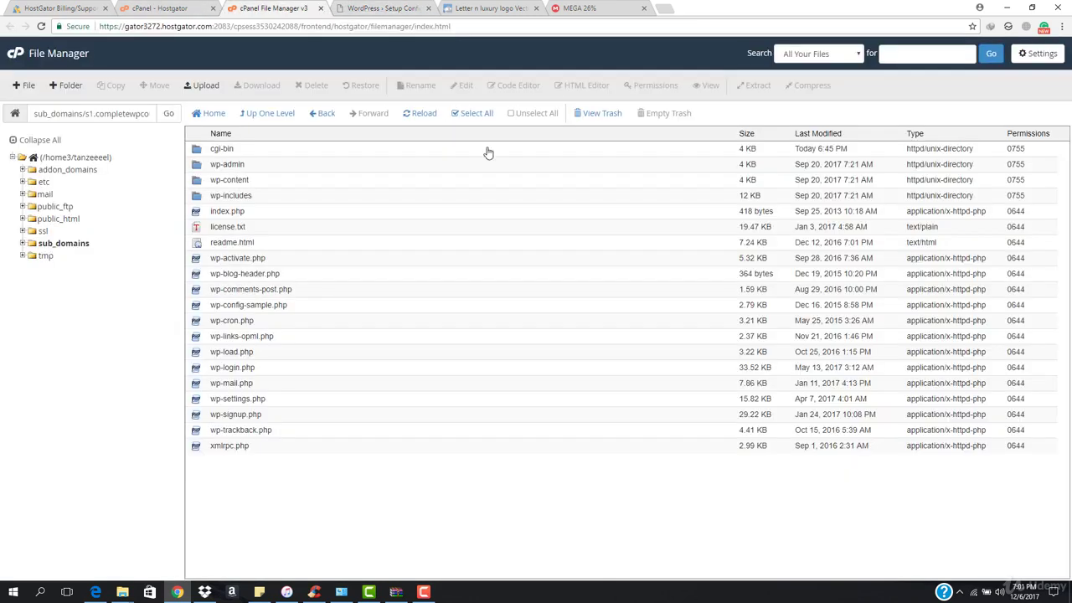
{"action": "left_click", "coordinate": [155, 7]}
{"action": "left_click_drag", "start_coordinate": [437, 181], "coordinate": [498, 193]}
{"action": "key", "text": "ctrl+c"}
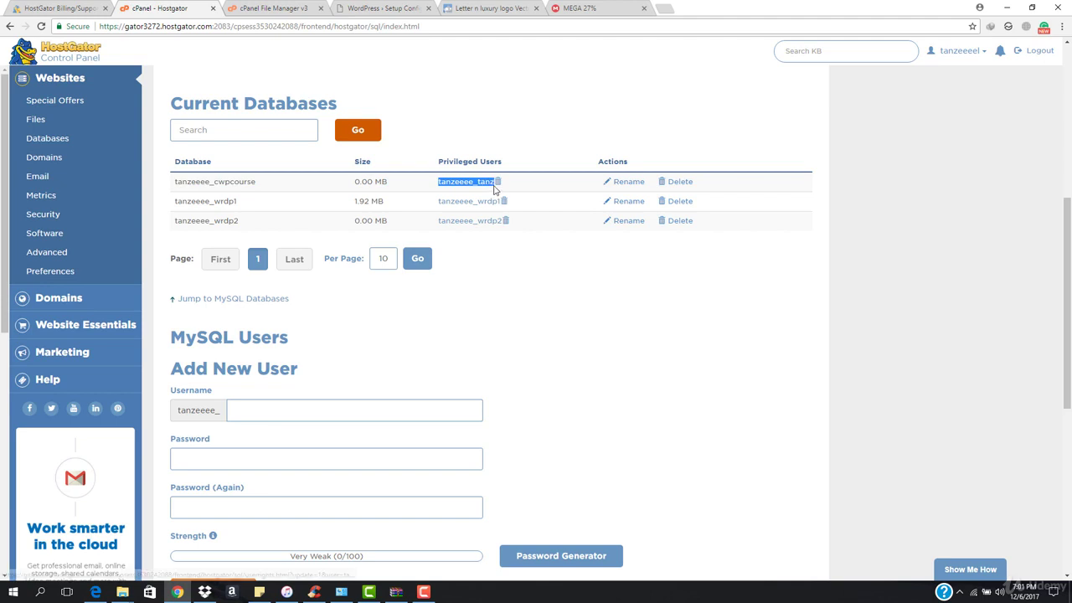
{"action": "left_click", "coordinate": [375, 10]}
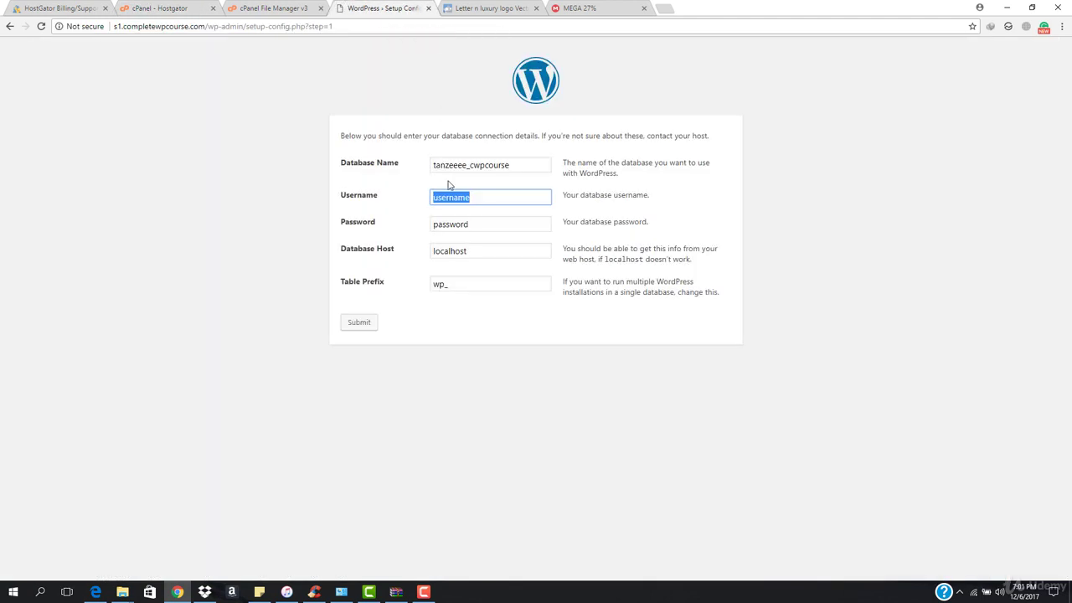
{"action": "key", "text": "ctrl+v"}
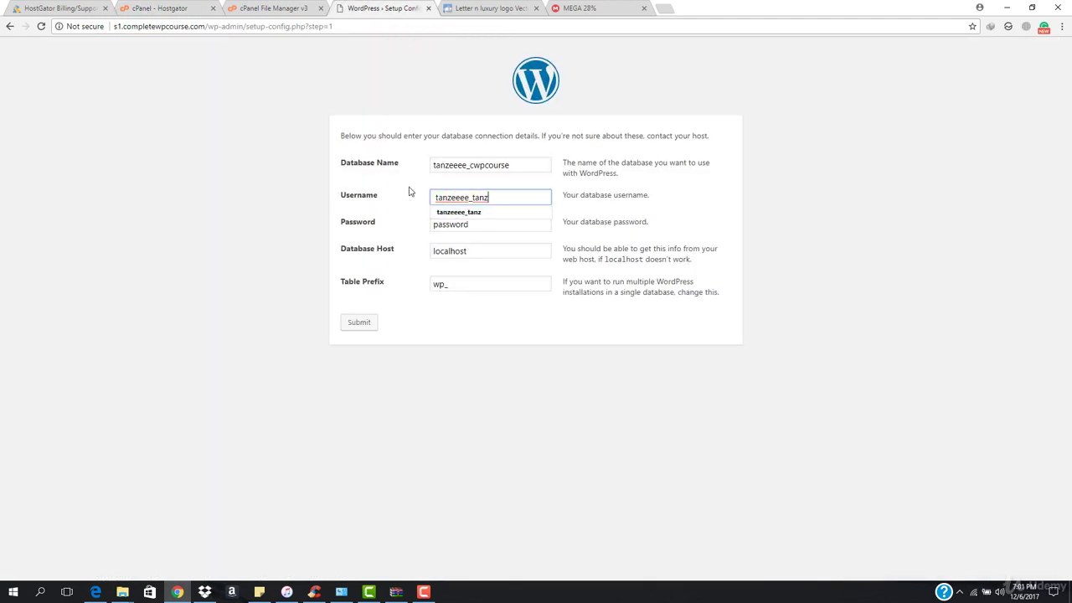
Paste the database user's password and change the table prefix to wps1_
{"action": "left_click", "coordinate": [484, 225]}
{"action": "double_click", "coordinate": [514, 227]}
{"action": "key", "text": "ctrl+v"}
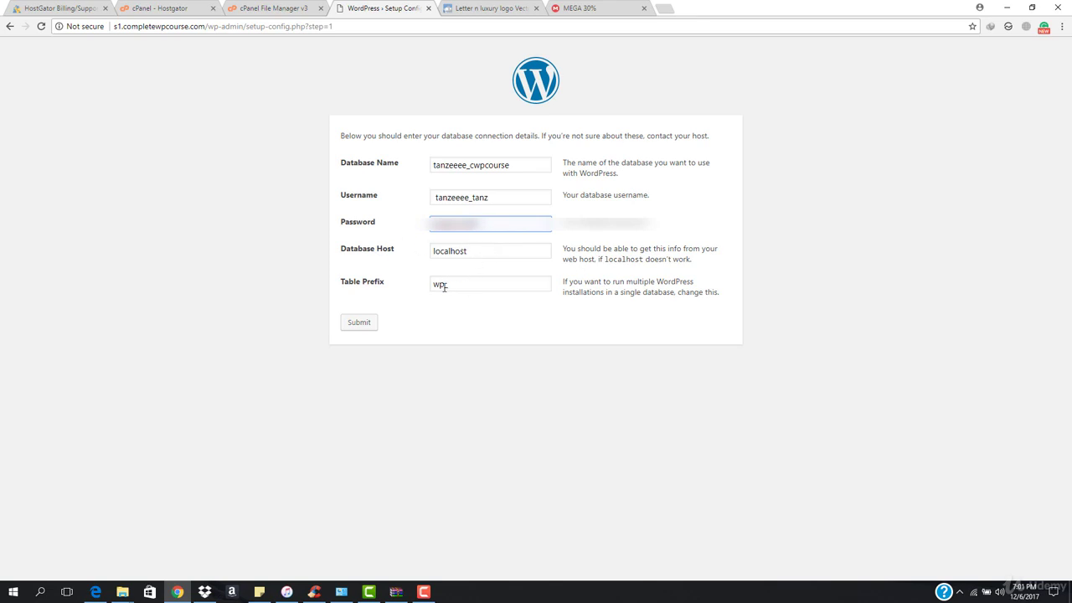
{"action": "left_click", "coordinate": [443, 285]}
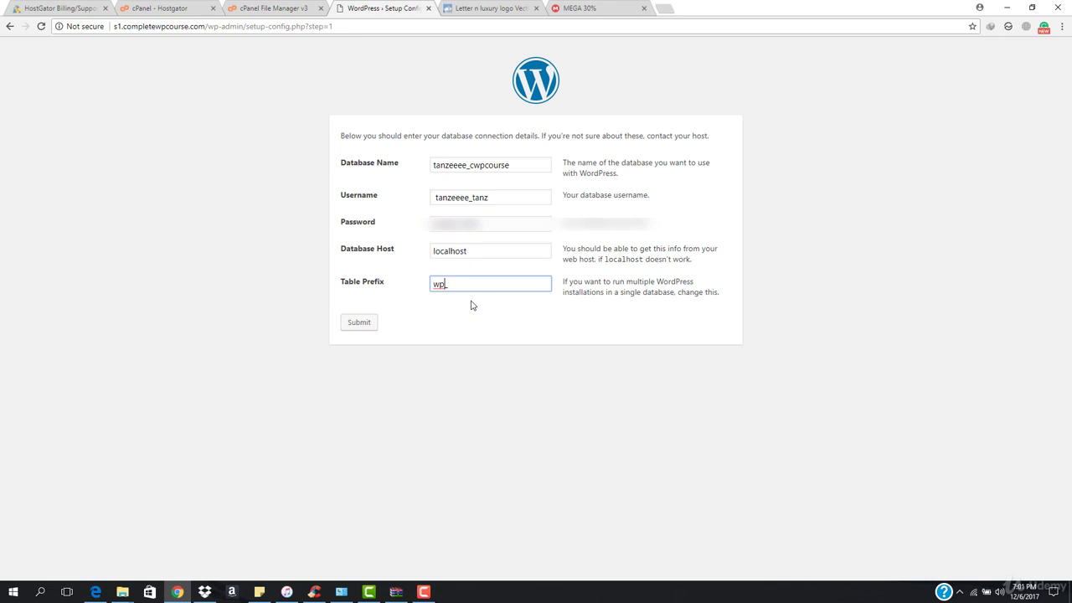
{"action": "type", "text": "s1"}
Submit the database connection details and run the WordPress installation
{"action": "left_click", "coordinate": [357, 327]}
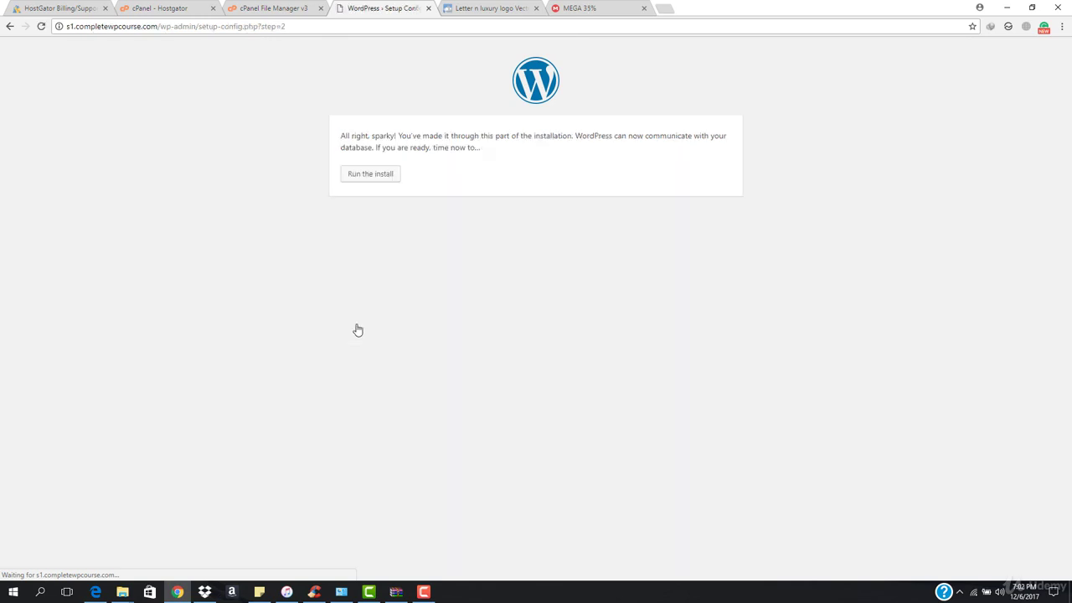
{"action": "left_click", "coordinate": [366, 176]}
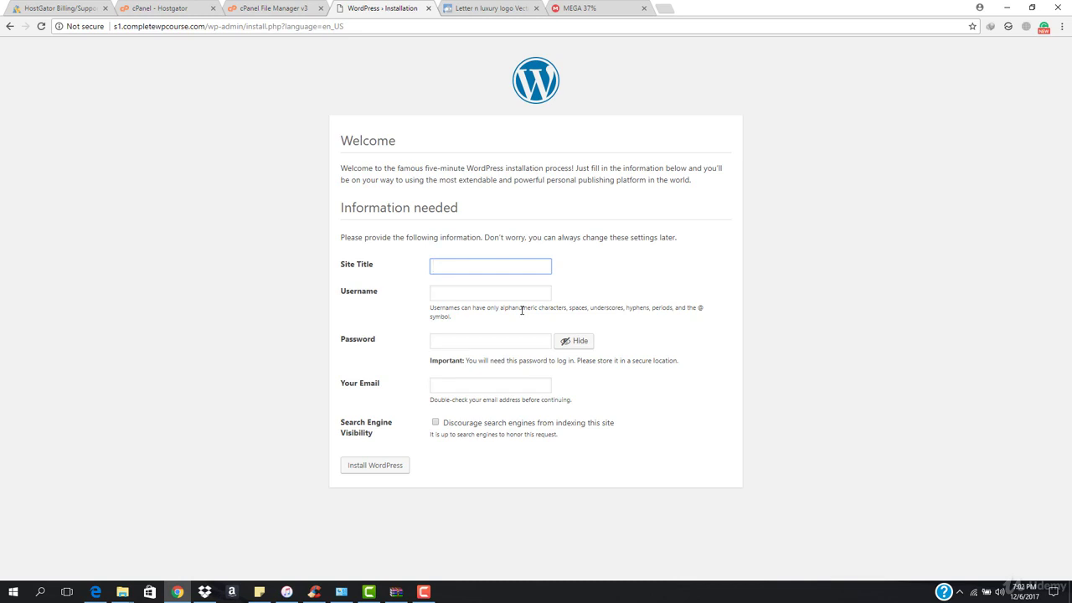
Enter 'site1' as the site title, correcting a typo
{"action": "type", "text": "site1"}
{"action": "key", "text": "ctrl+a"}
{"action": "type", "text": "sit1"}
{"action": "key", "text": "BackSpace"}
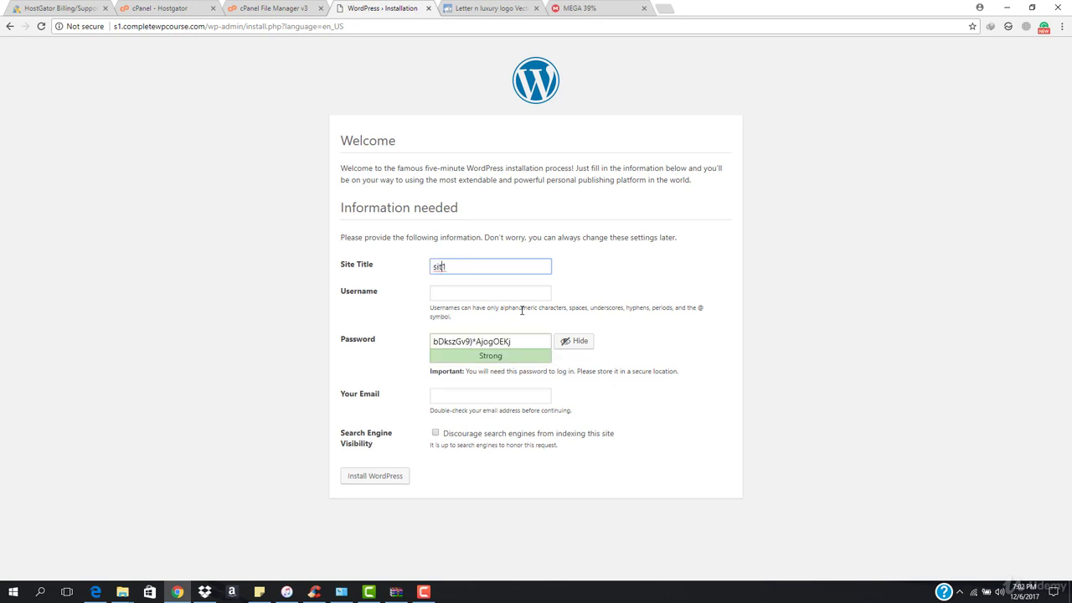
{"action": "type", "text": "e1"}
{"action": "key", "text": "Tab"}
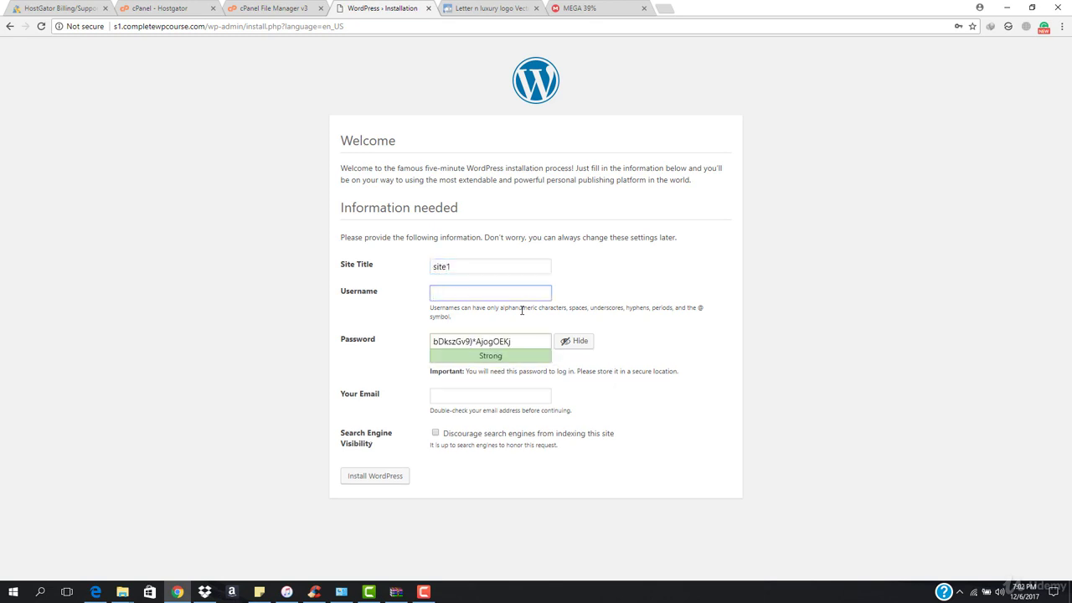
Set the admin username and replace the generated password with a custom one
{"action": "type", "text": "tanzeel"}
{"action": "left_click", "coordinate": [574, 341]}
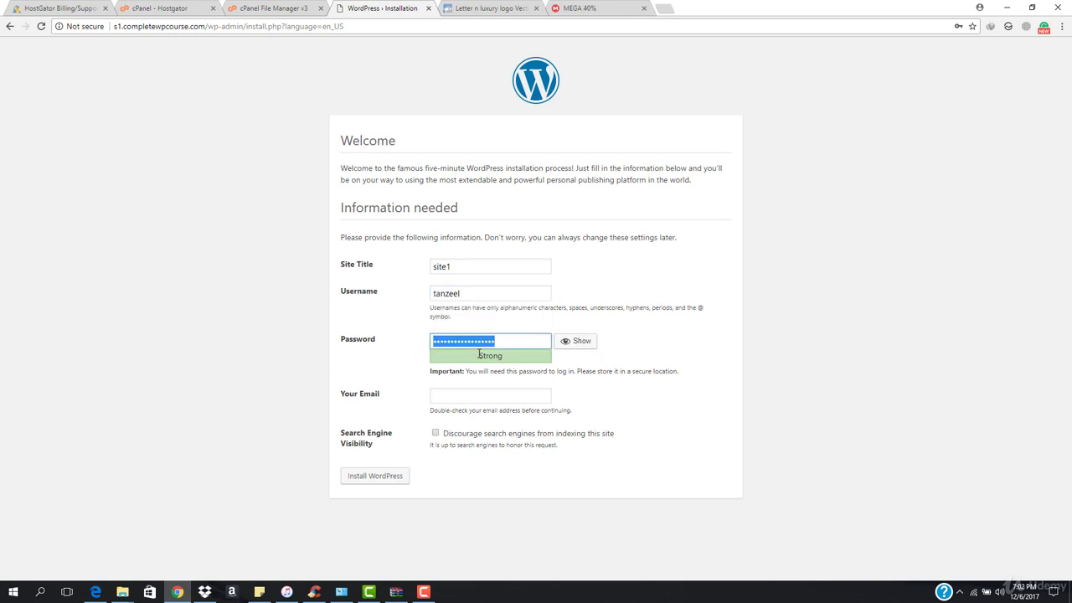
{"action": "type", "text": "123"}
{"action": "key", "text": "BackSpace"}
{"action": "key", "text": "BackSpace"}
{"action": "key", "text": "BackSpace"}
{"action": "type", "text": "123456"}
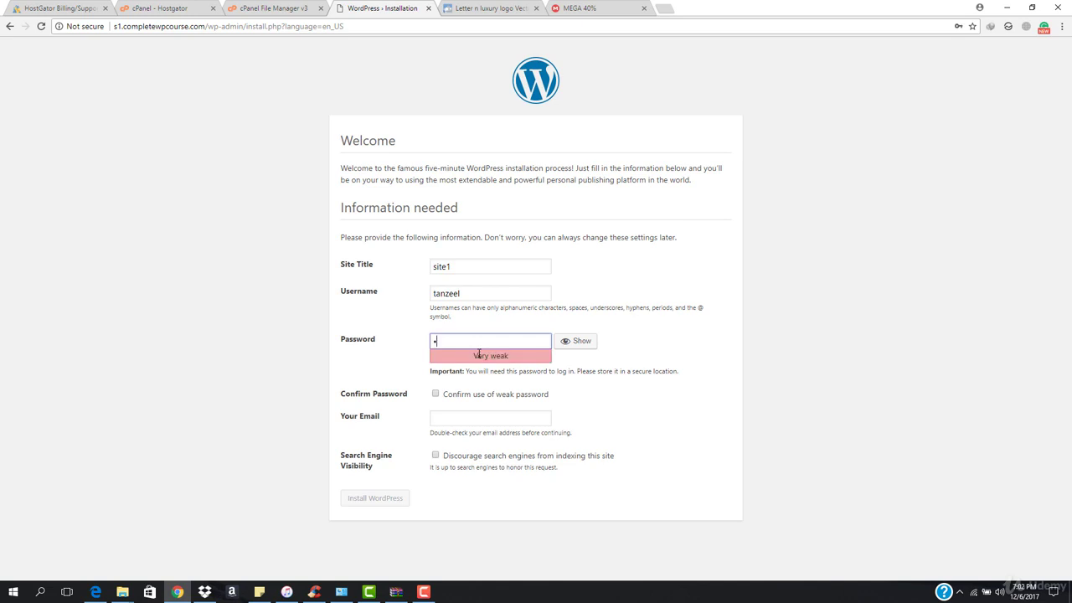
{"action": "type", "text": "7890"}
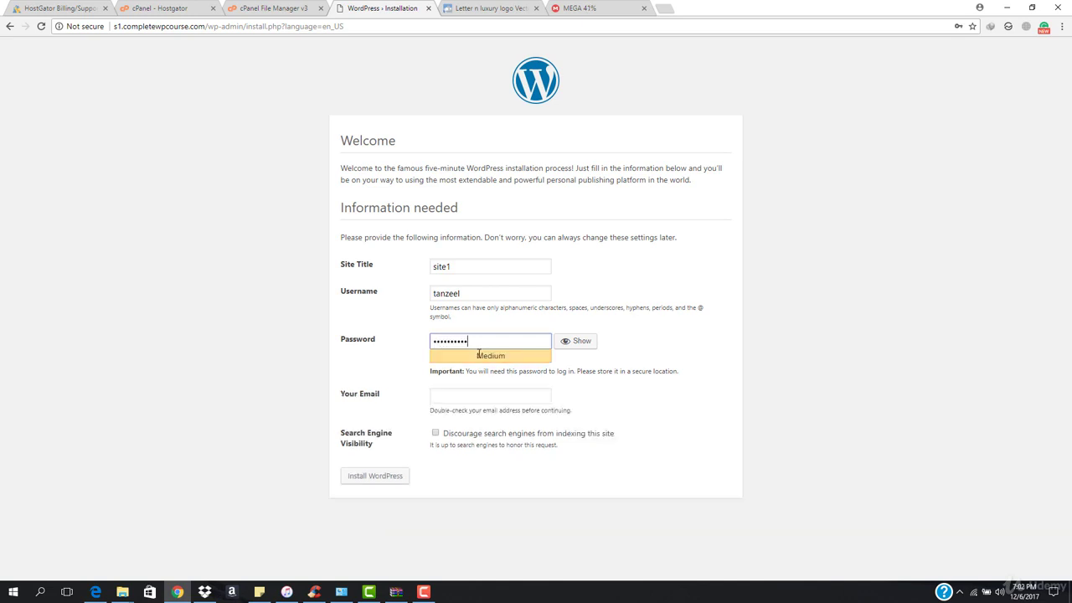
Fill in the admin e-mail from the suggestion and install WordPress
{"action": "left_click", "coordinate": [510, 399]}
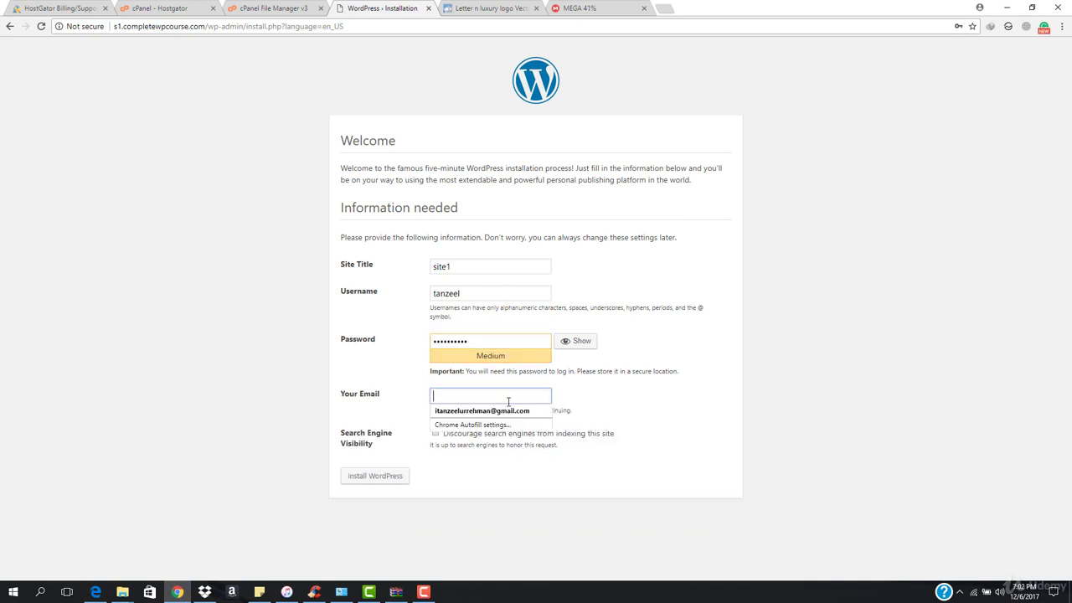
{"action": "left_click", "coordinate": [489, 410]}
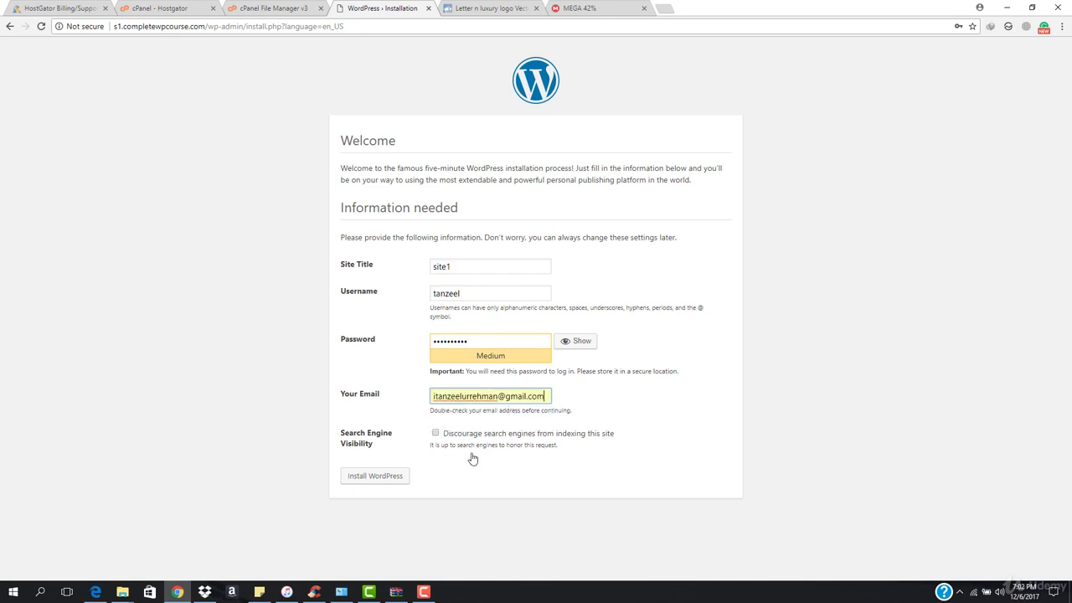
{"action": "left_click", "coordinate": [375, 480]}
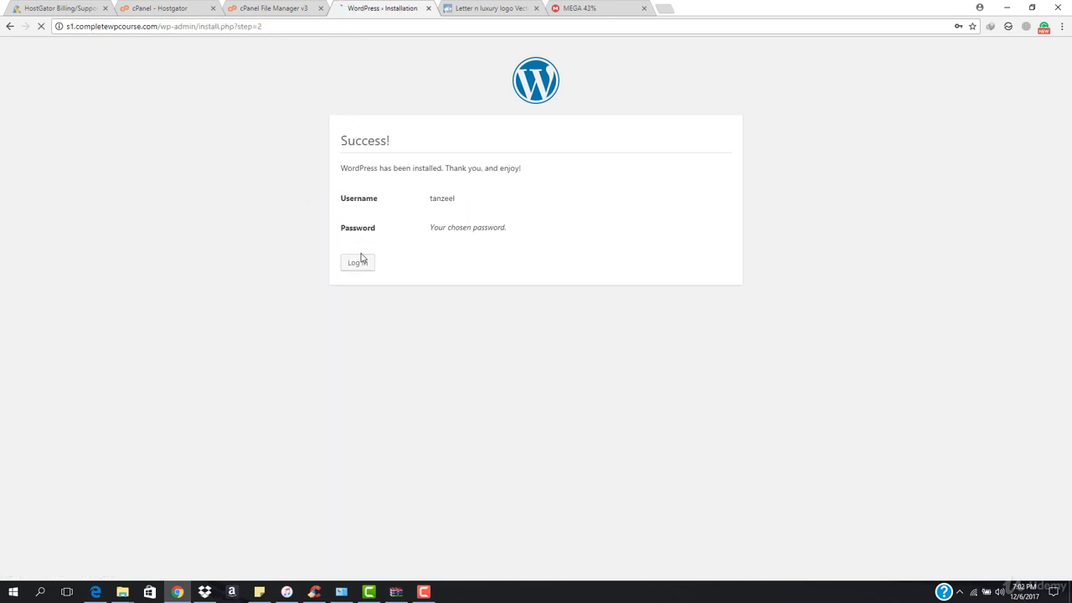
Go to the site1 login page and fill in the saved admin username from autofill
{"action": "left_click", "coordinate": [356, 267]}
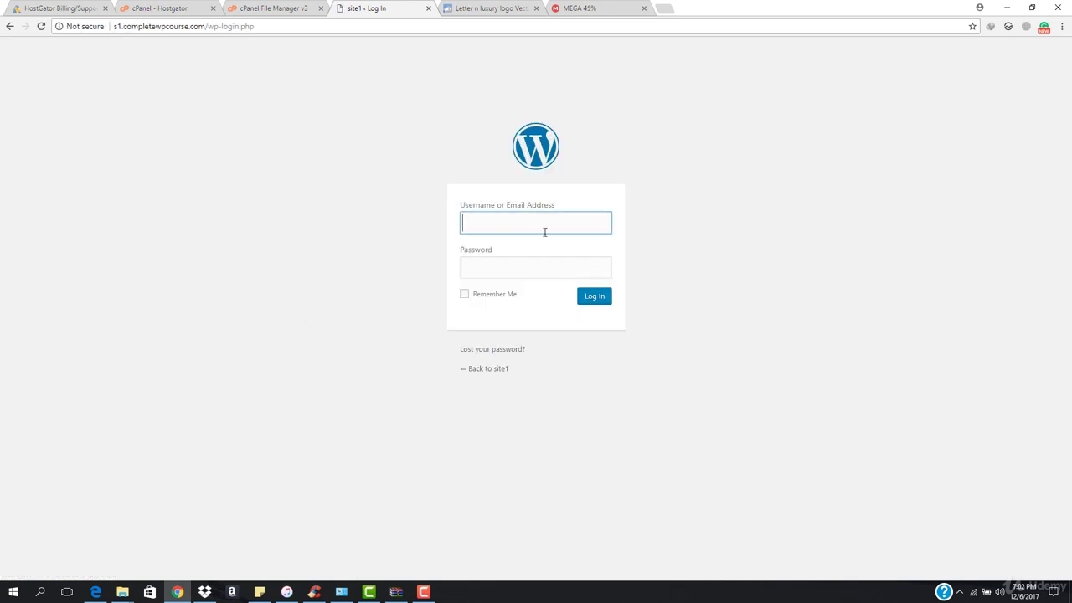
{"action": "left_click", "coordinate": [530, 217]}
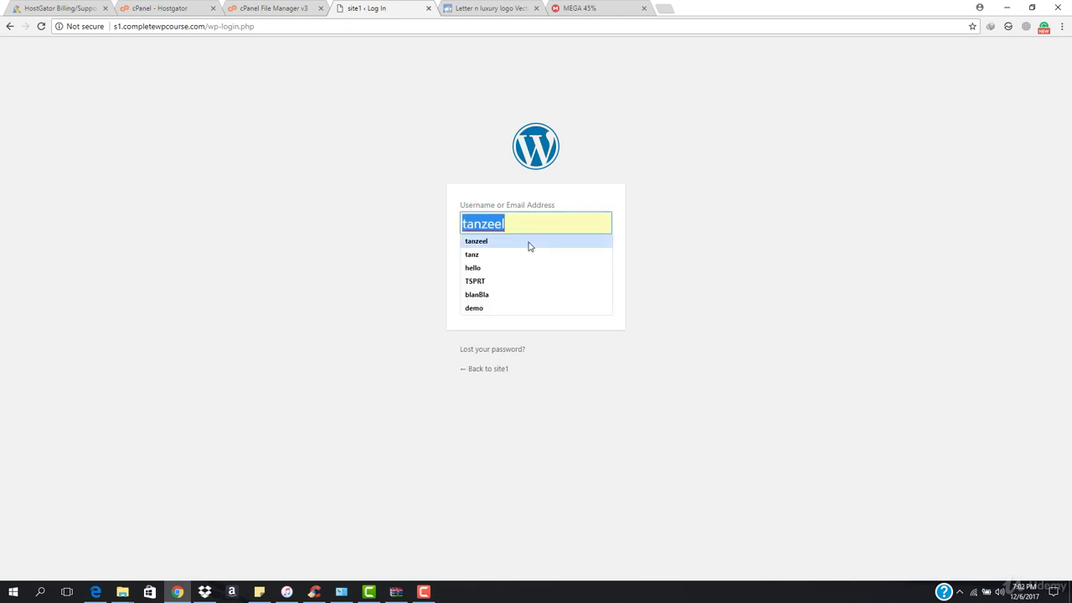
{"action": "left_click", "coordinate": [528, 241]}
{"action": "left_click", "coordinate": [526, 270]}
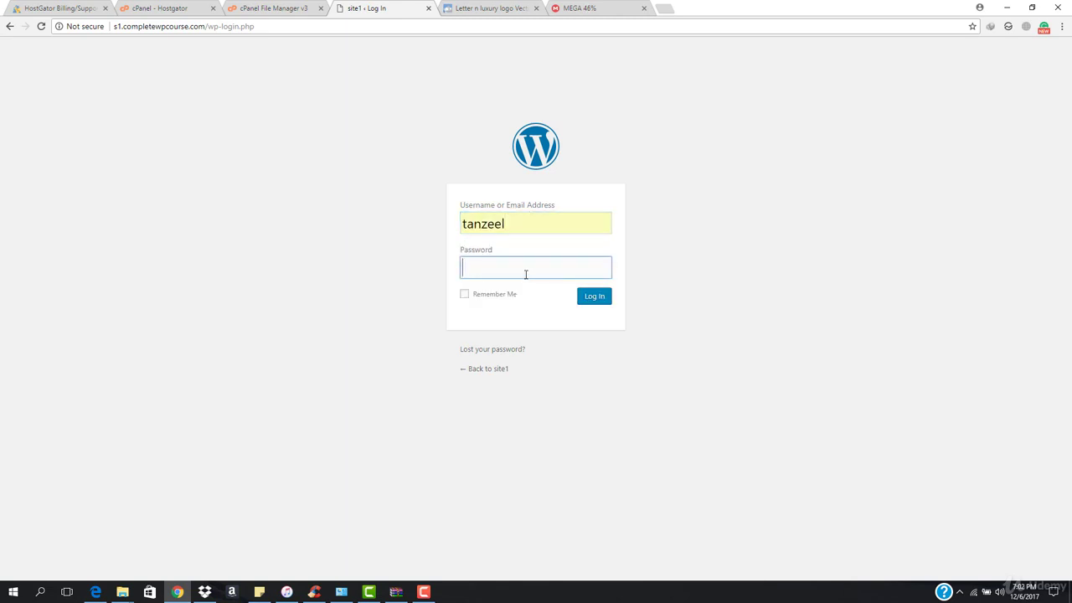